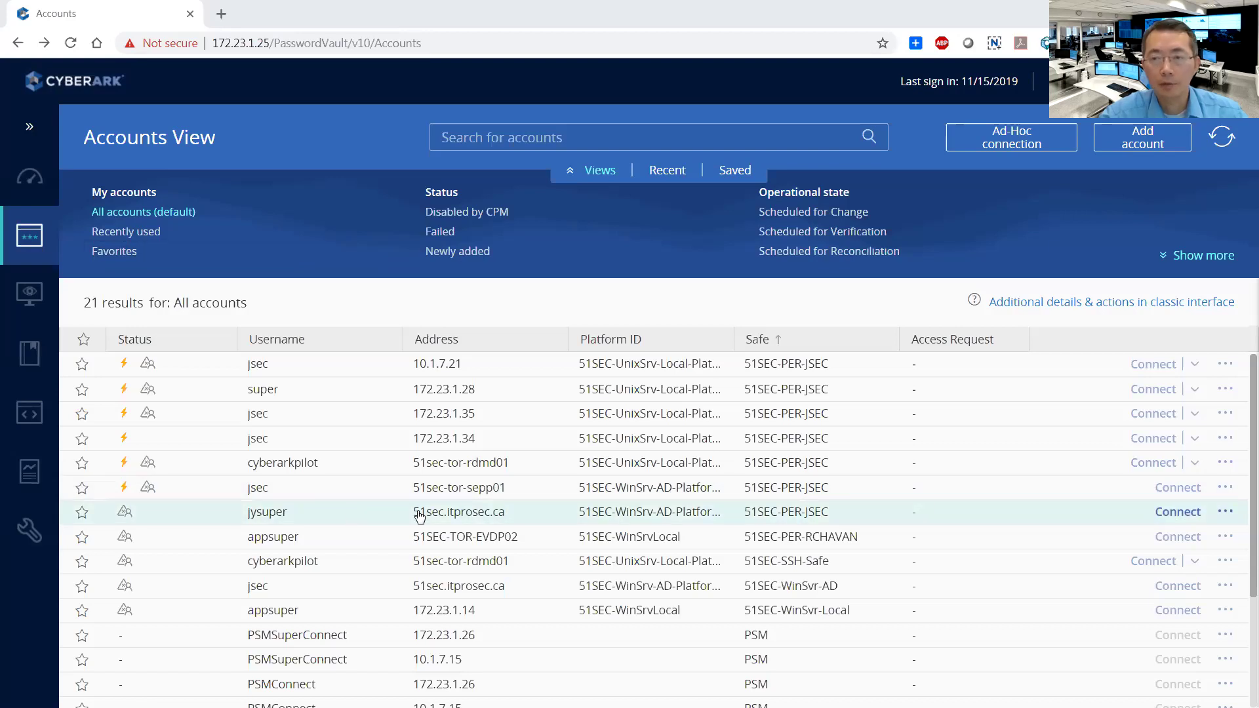
Connect the jysuper account to 172.21.2.153 with reason 'test', starting a recorded session.
{"action": "left_click", "coordinate": [1176, 513]}
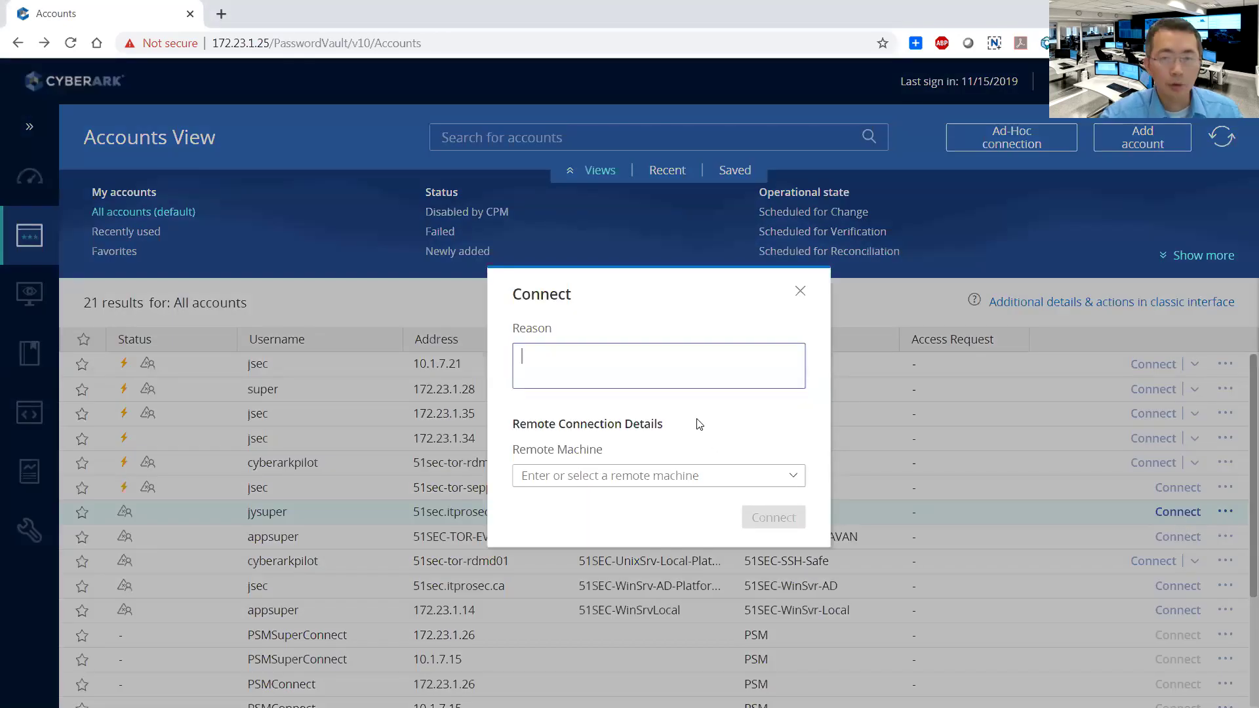
{"action": "type", "text": "test"}
{"action": "left_click", "coordinate": [666, 478]}
{"action": "type", "text": "17"}
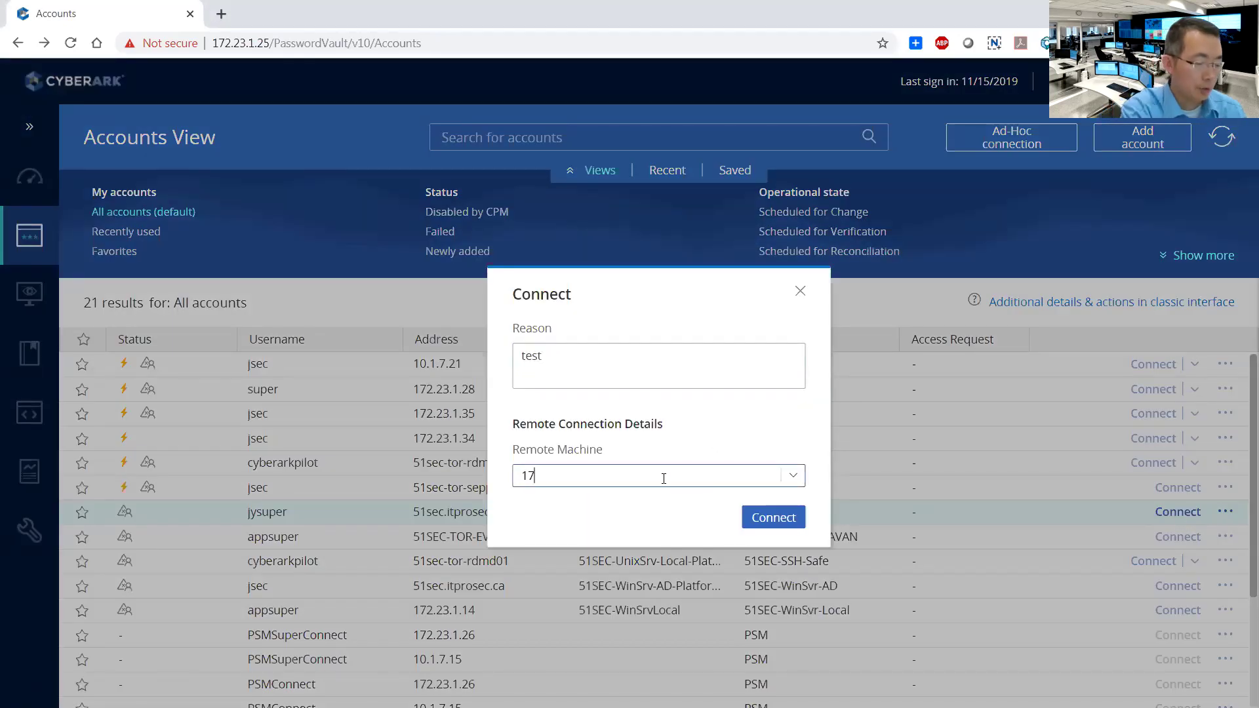
{"action": "type", "text": "2.21.2.15"}
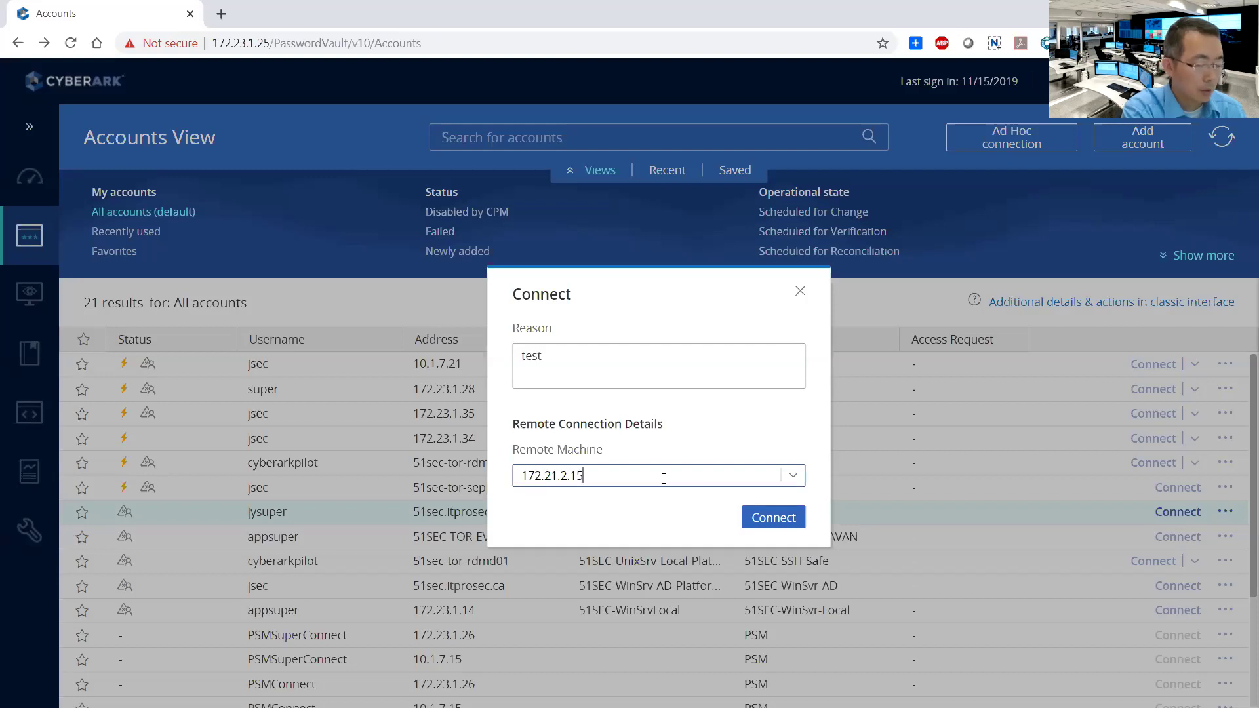
{"action": "type", "text": "3"}
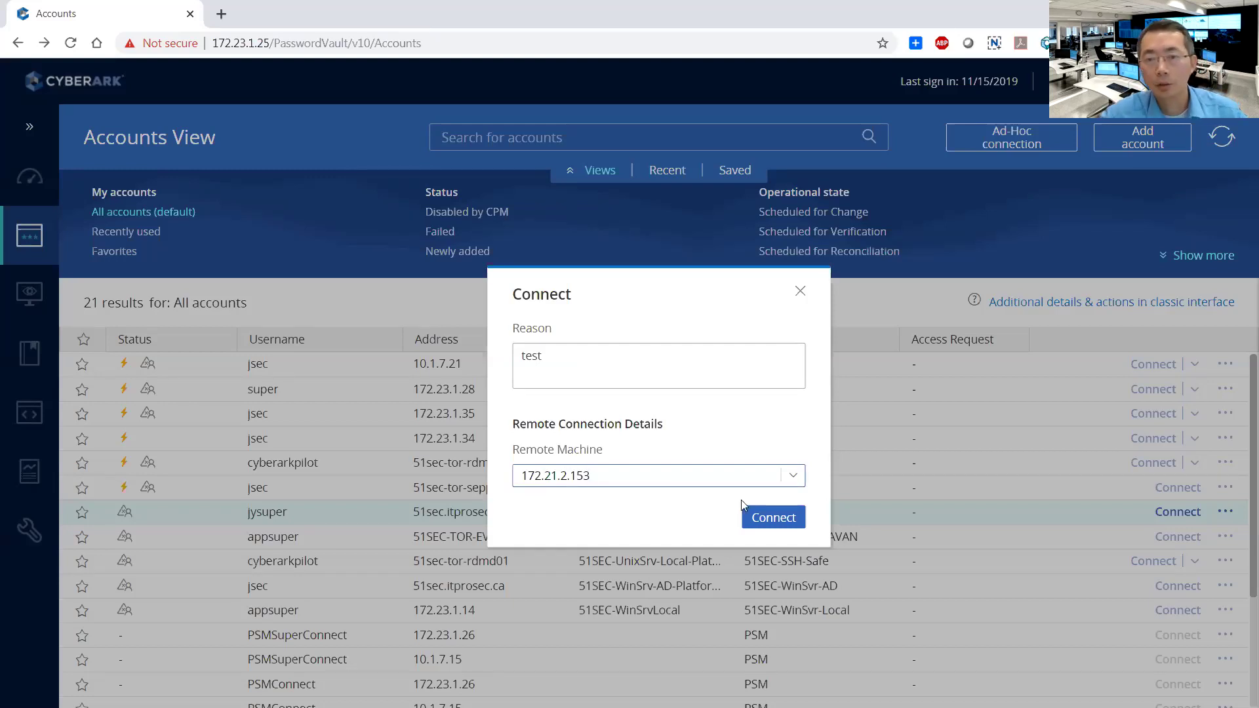
{"action": "left_click", "coordinate": [766, 515]}
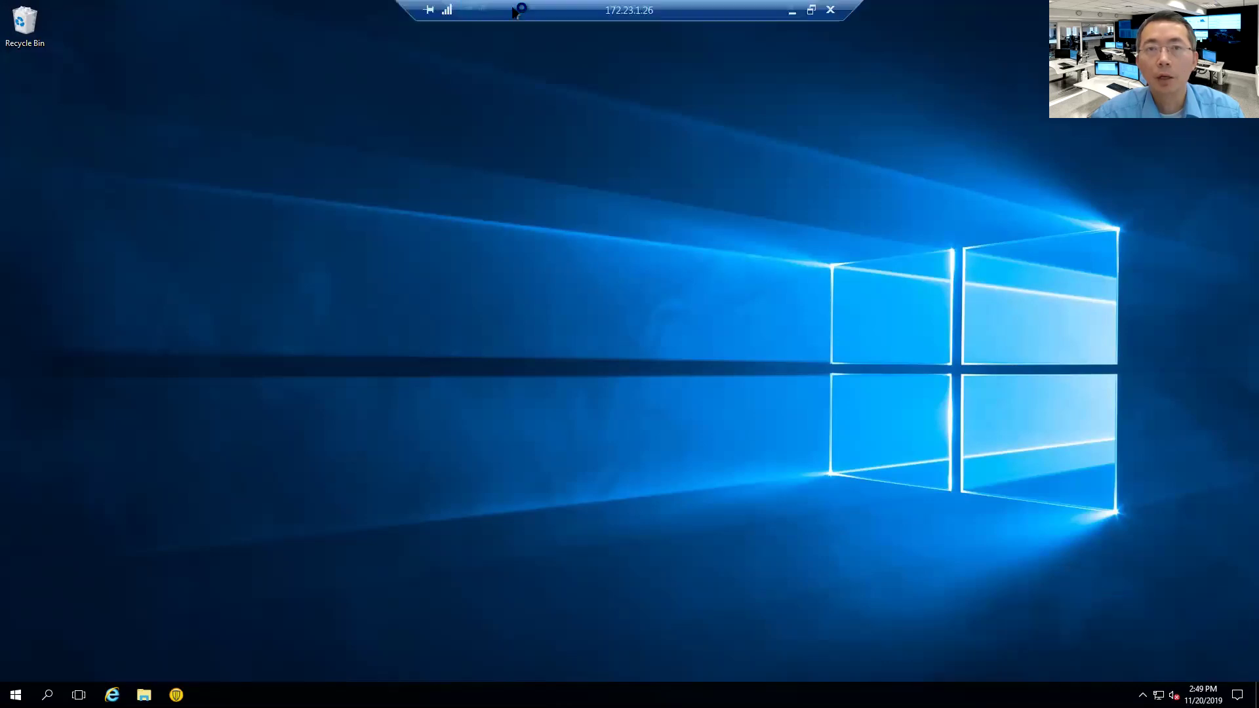
Window the session, cut the local New Text Document and check Paste on the remote desktop.
{"action": "left_click", "coordinate": [774, 8]}
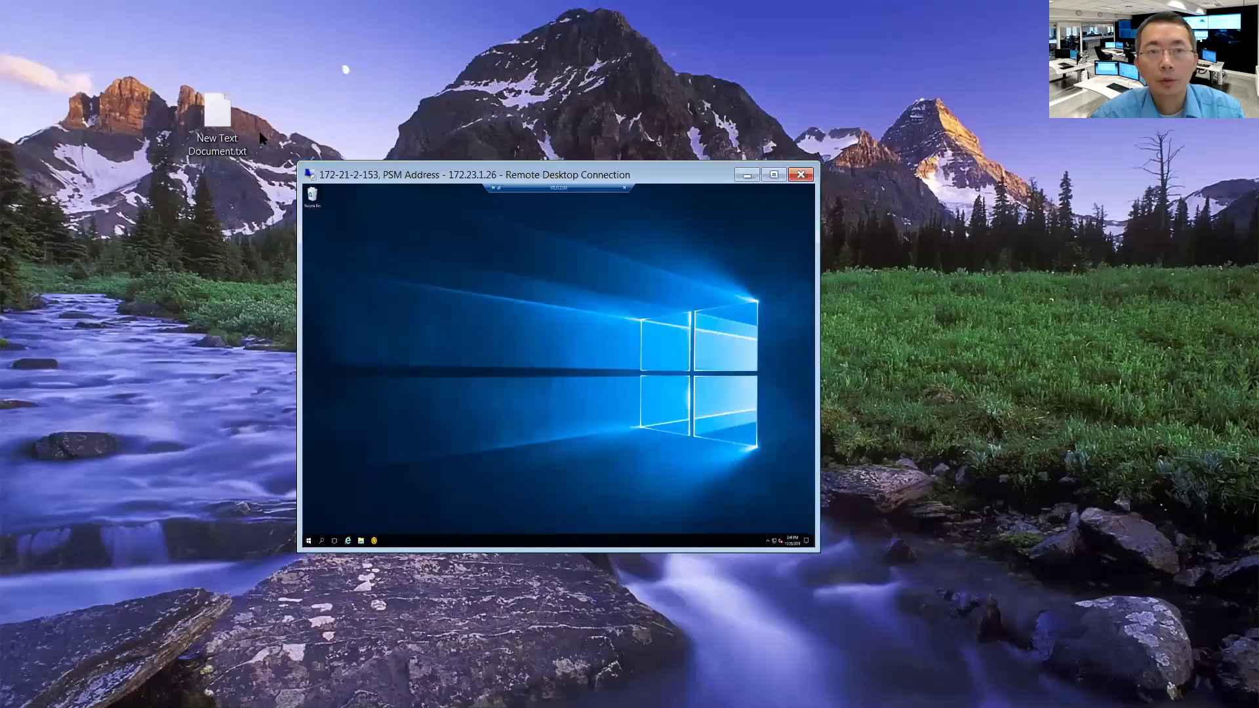
{"action": "left_click", "coordinate": [233, 110]}
{"action": "right_click", "coordinate": [219, 106]}
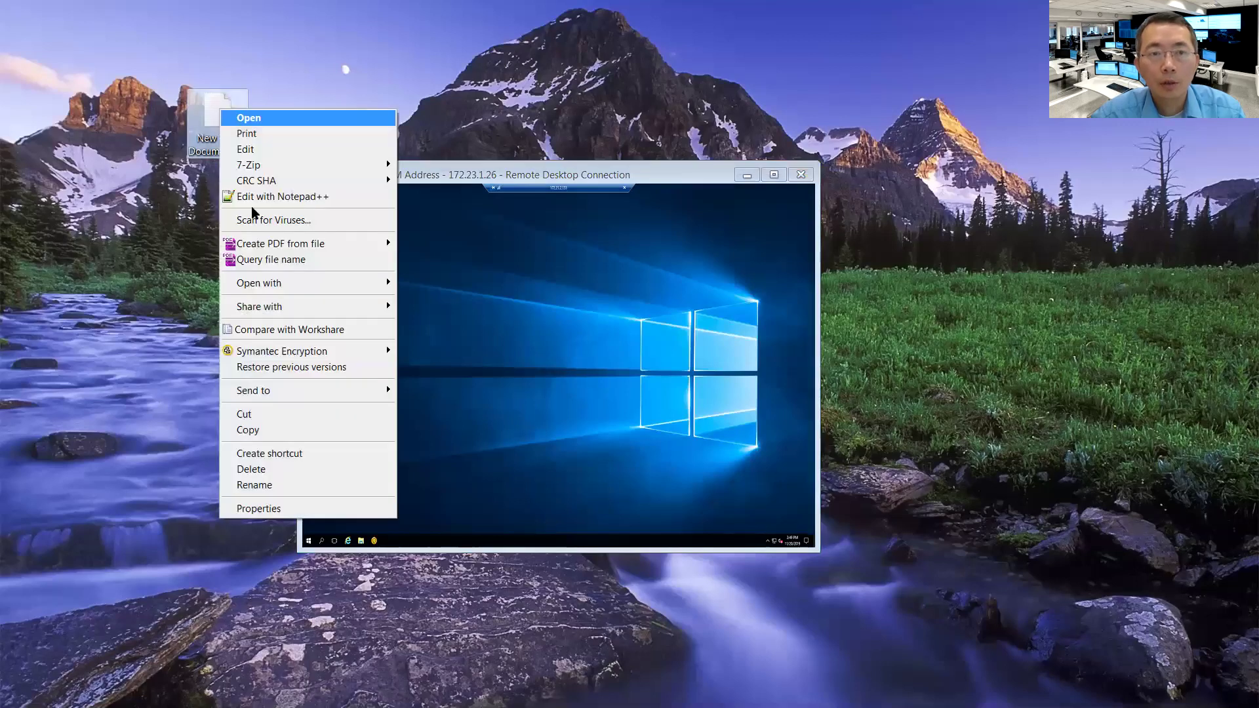
{"action": "left_click", "coordinate": [276, 414]}
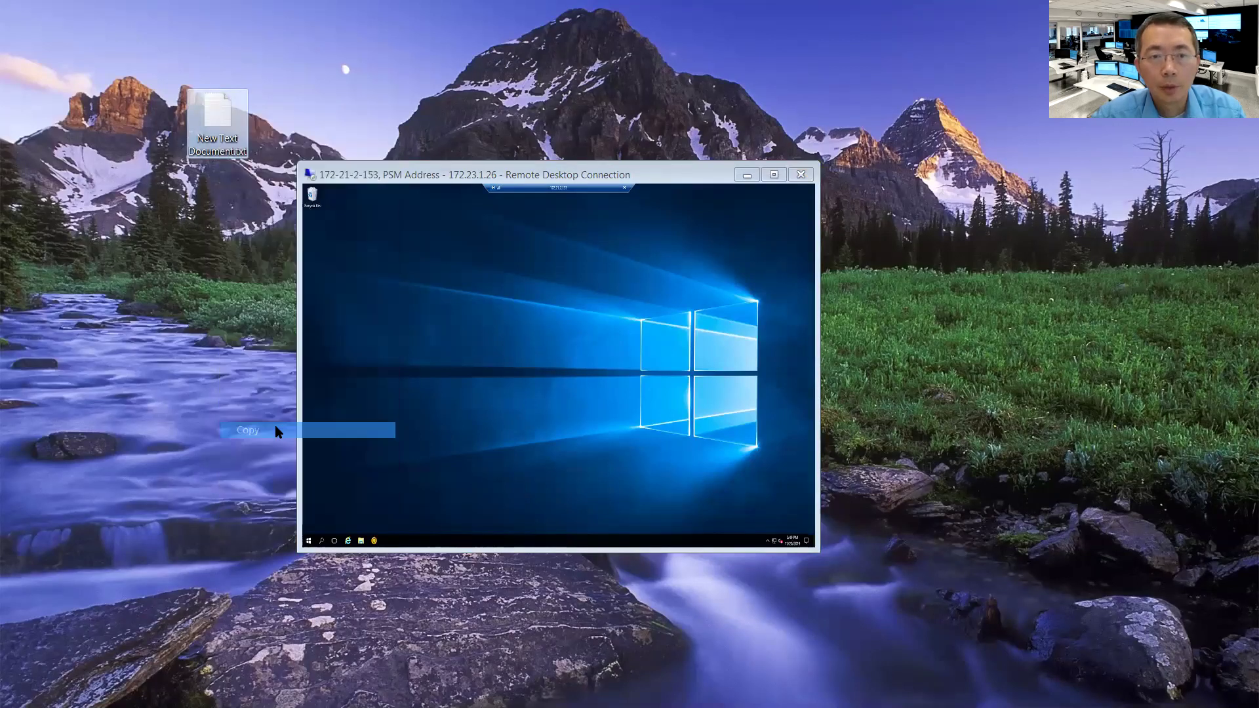
{"action": "right_click", "coordinate": [394, 273]}
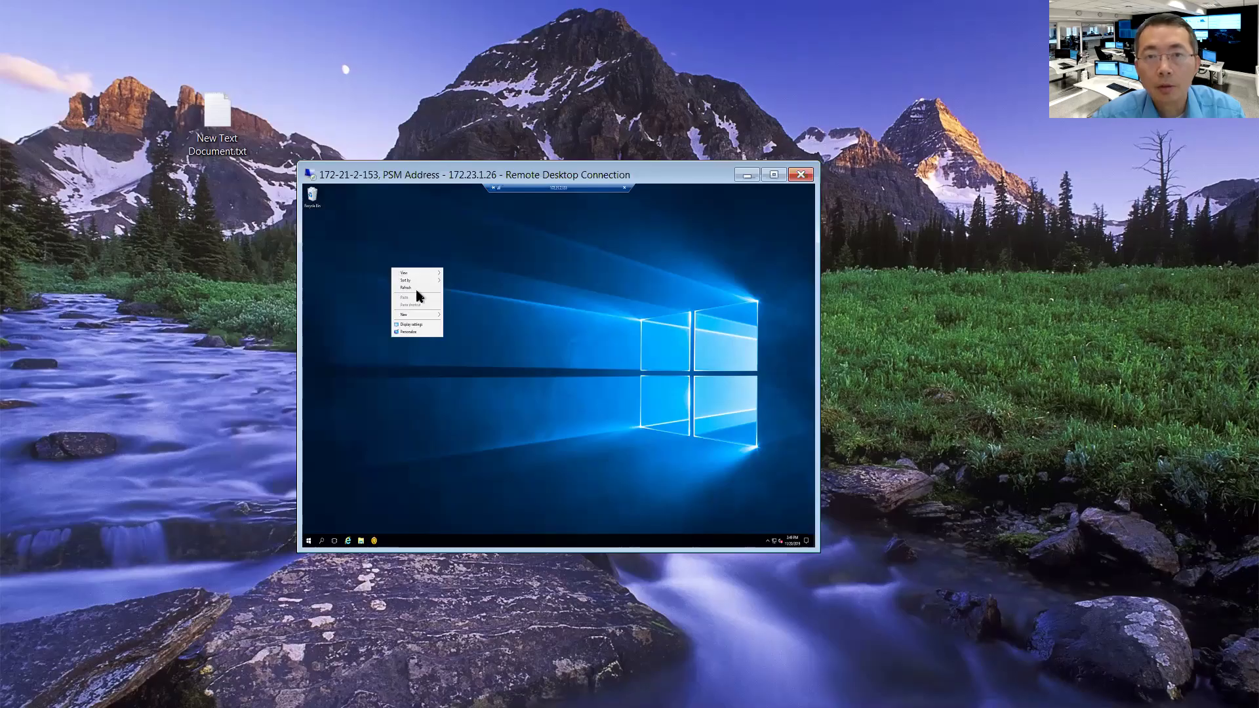
Return the session to full screen and recheck that remote Paste is unavailable.
{"action": "double_click", "coordinate": [636, 175]}
{"action": "right_click", "coordinate": [430, 185]}
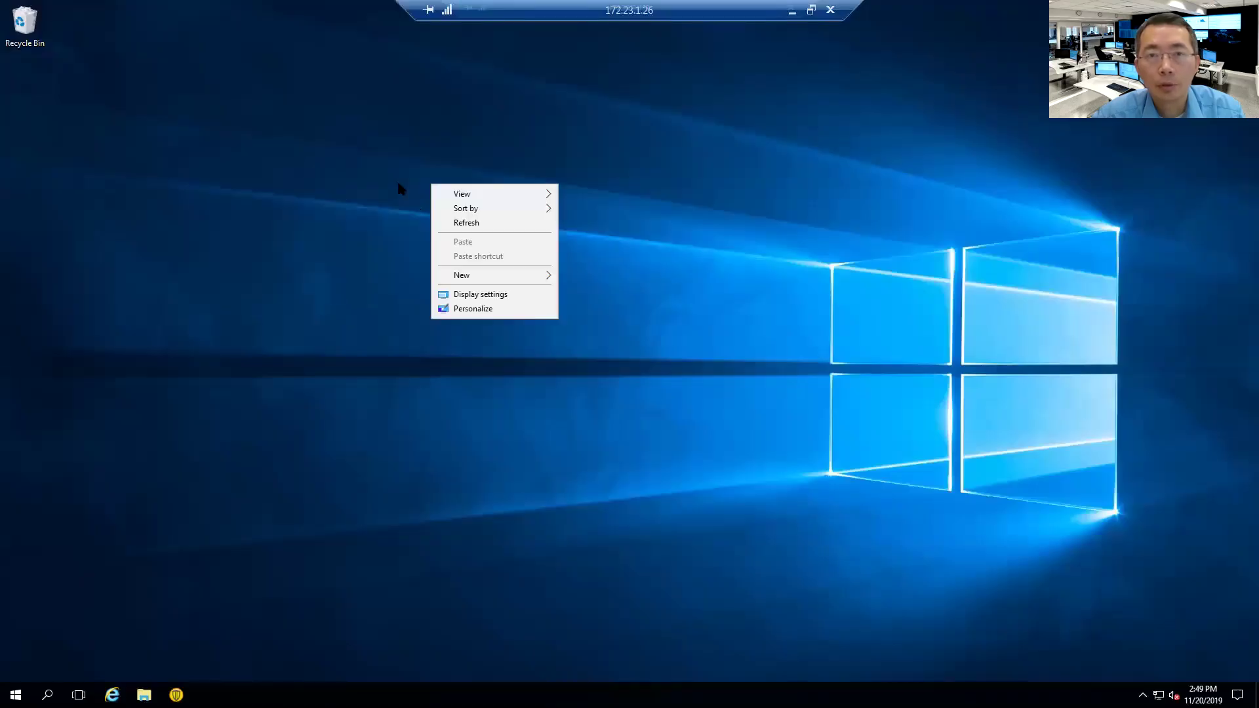
{"action": "right_click", "coordinate": [368, 181]}
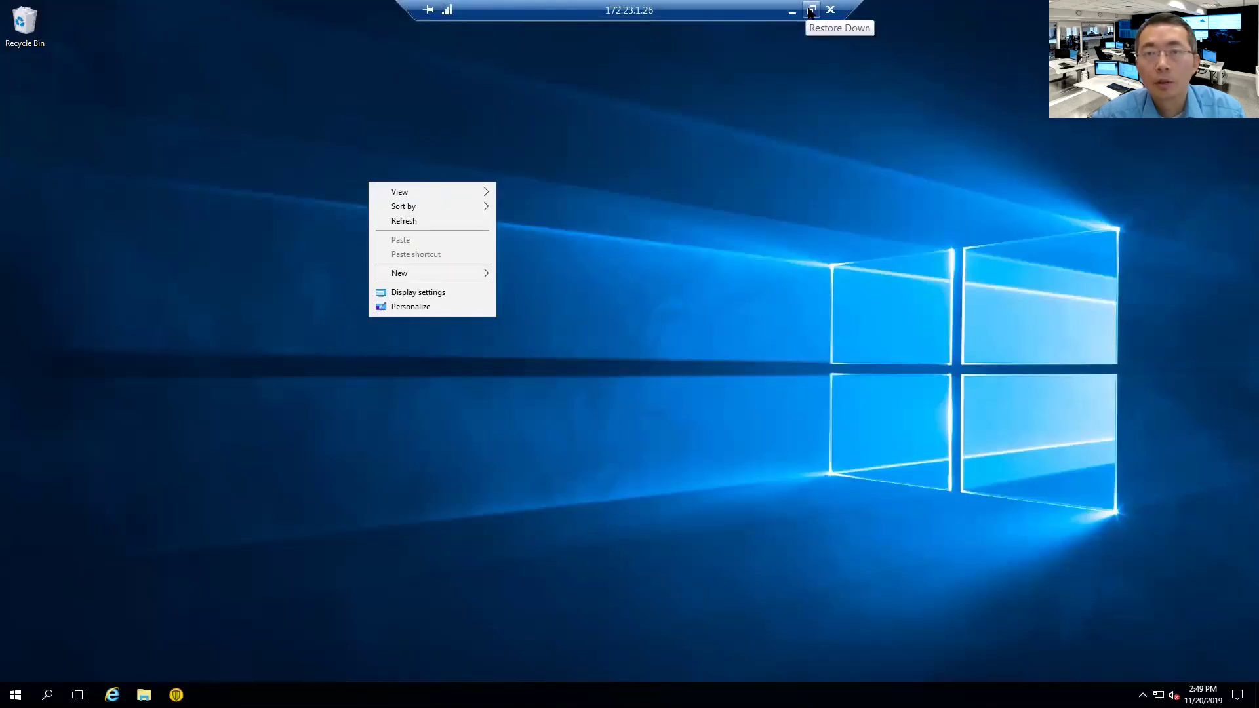
{"action": "right_click", "coordinate": [614, 168]}
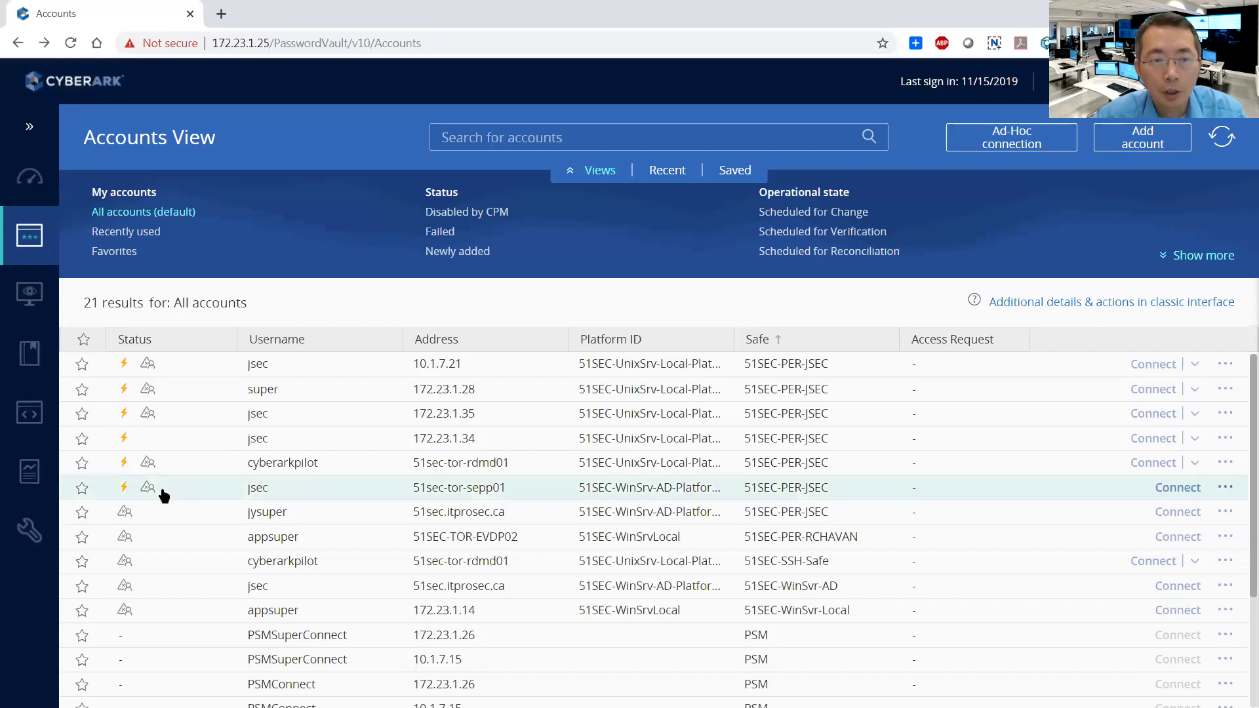
{"action": "mouse_move", "coordinate": [30, 530]}
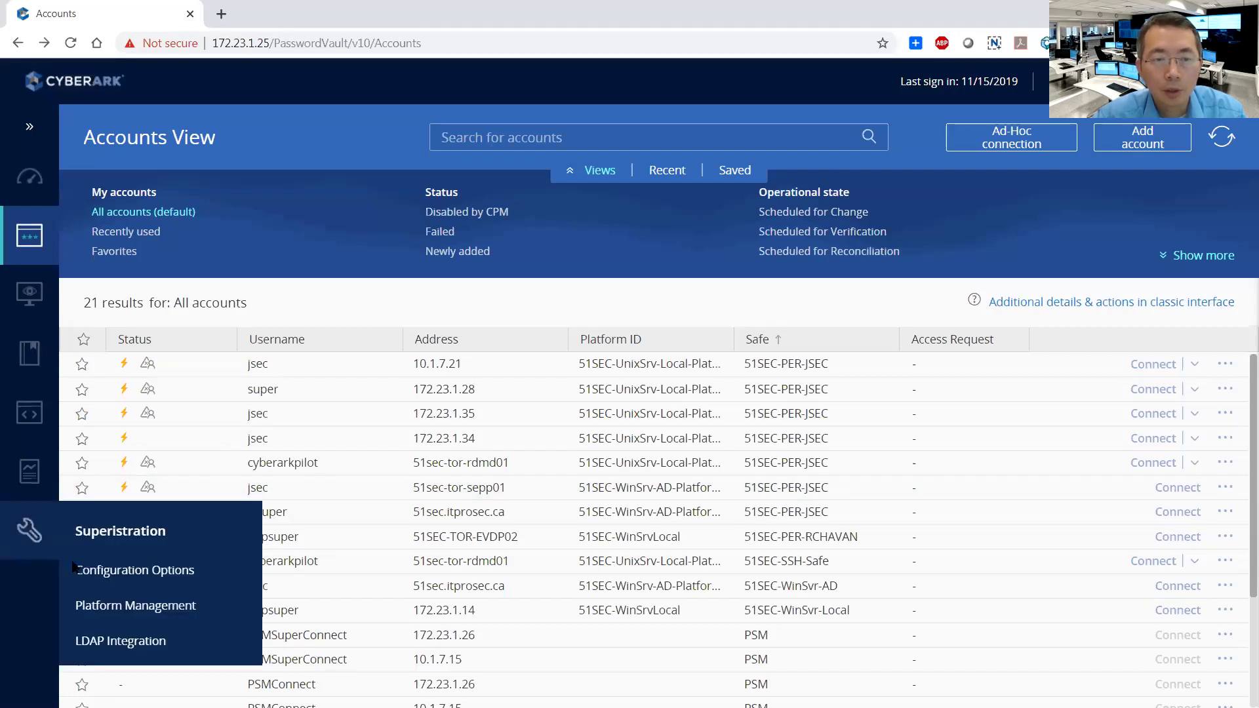
Reach the Options editor with the PIM Suite Configuration tree via System Configuration.
{"action": "left_click", "coordinate": [75, 570]}
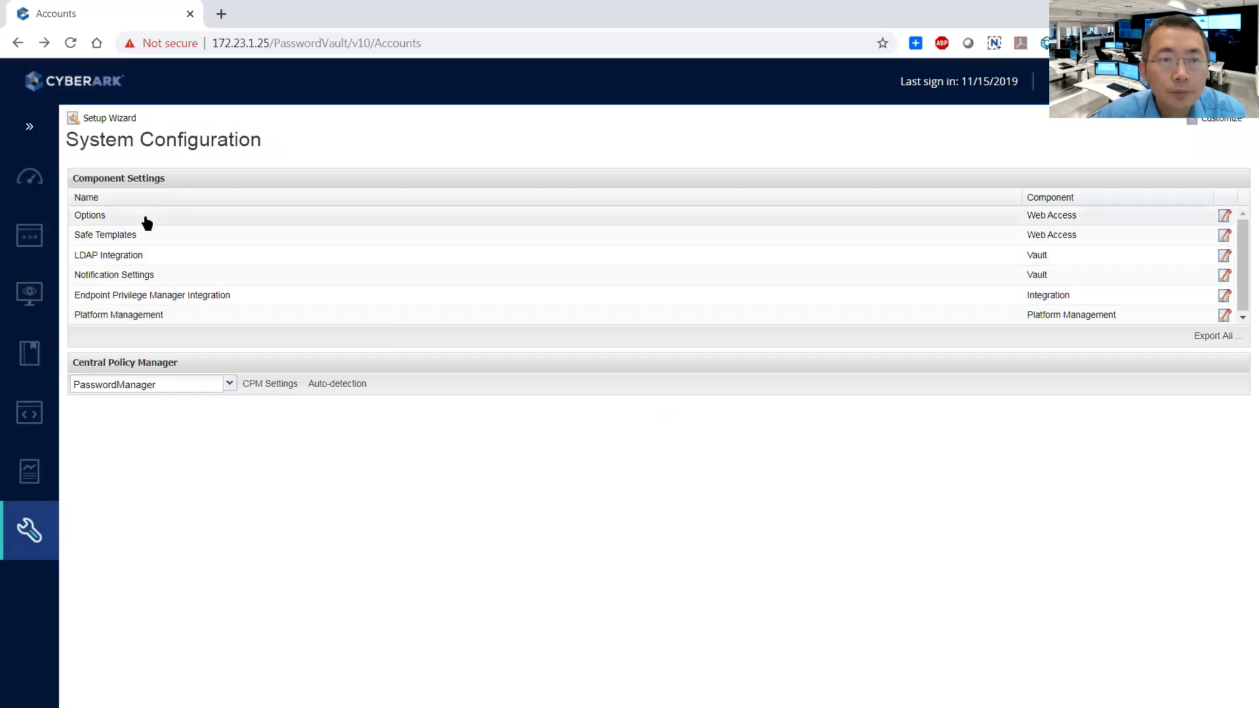
{"action": "left_click", "coordinate": [87, 216]}
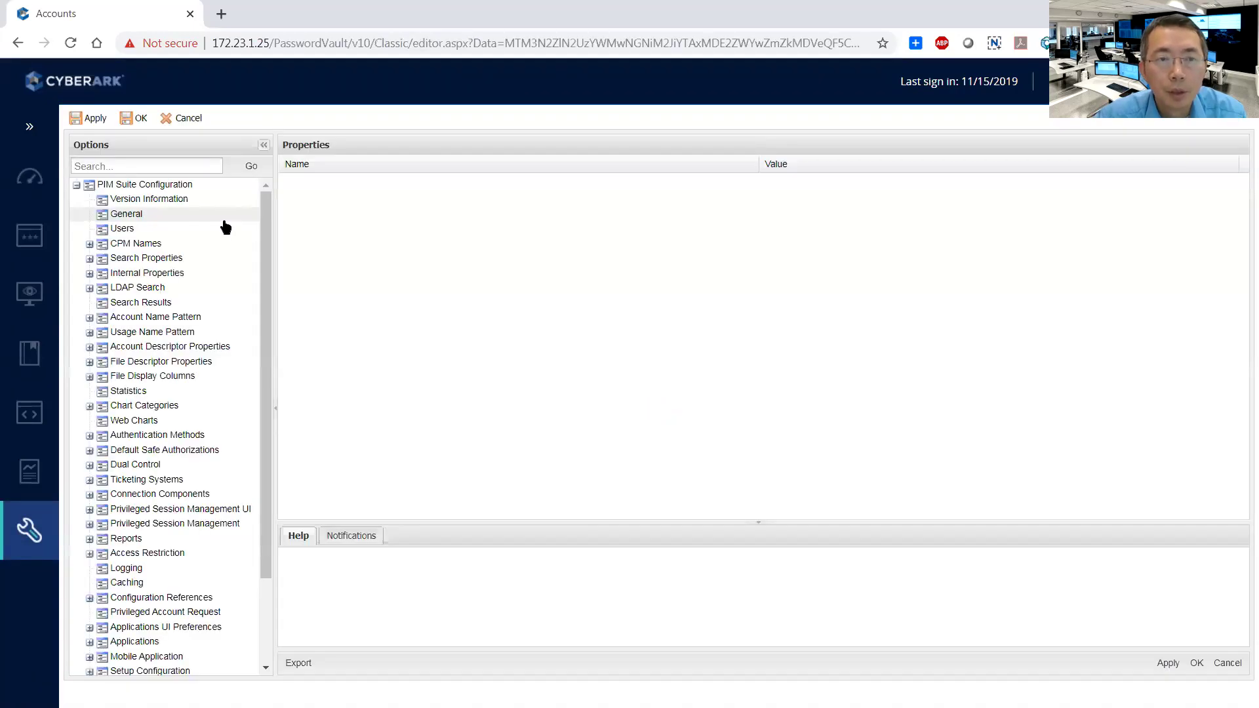
Expand Connection Components > PSM-RDP and list its Component Parameters.
{"action": "left_click", "coordinate": [89, 495]}
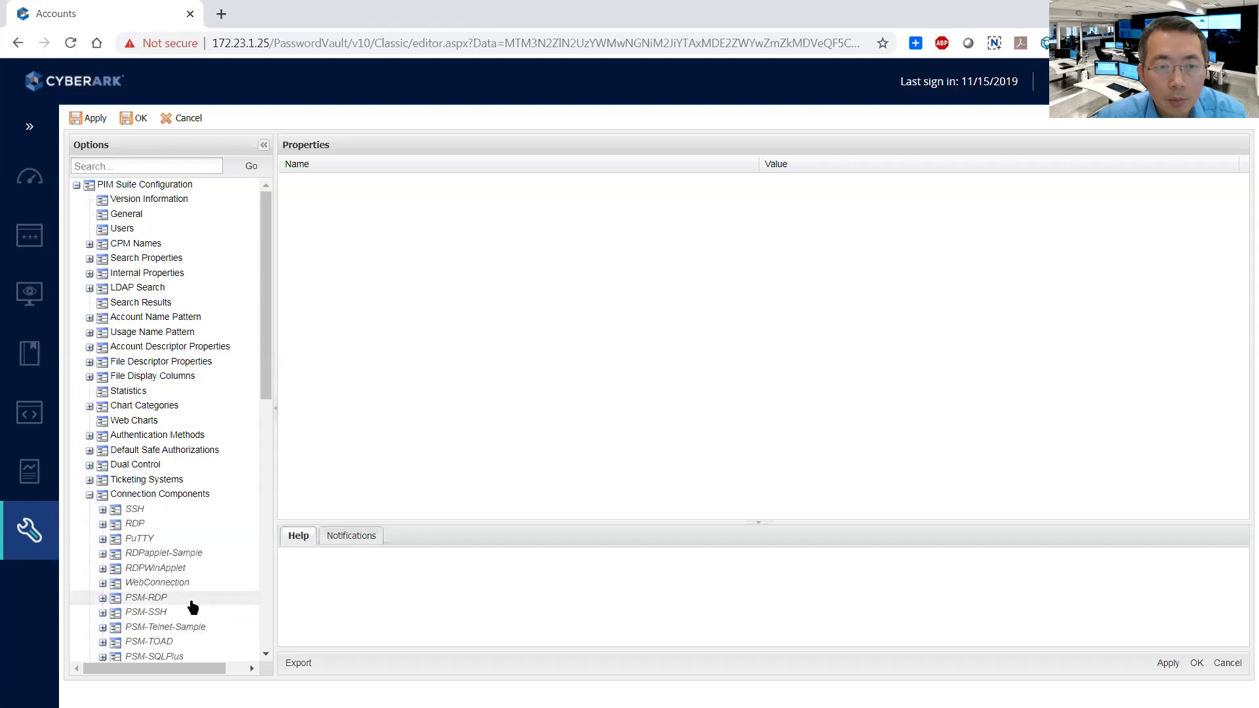
{"action": "left_click", "coordinate": [147, 598]}
{"action": "left_click", "coordinate": [103, 599]}
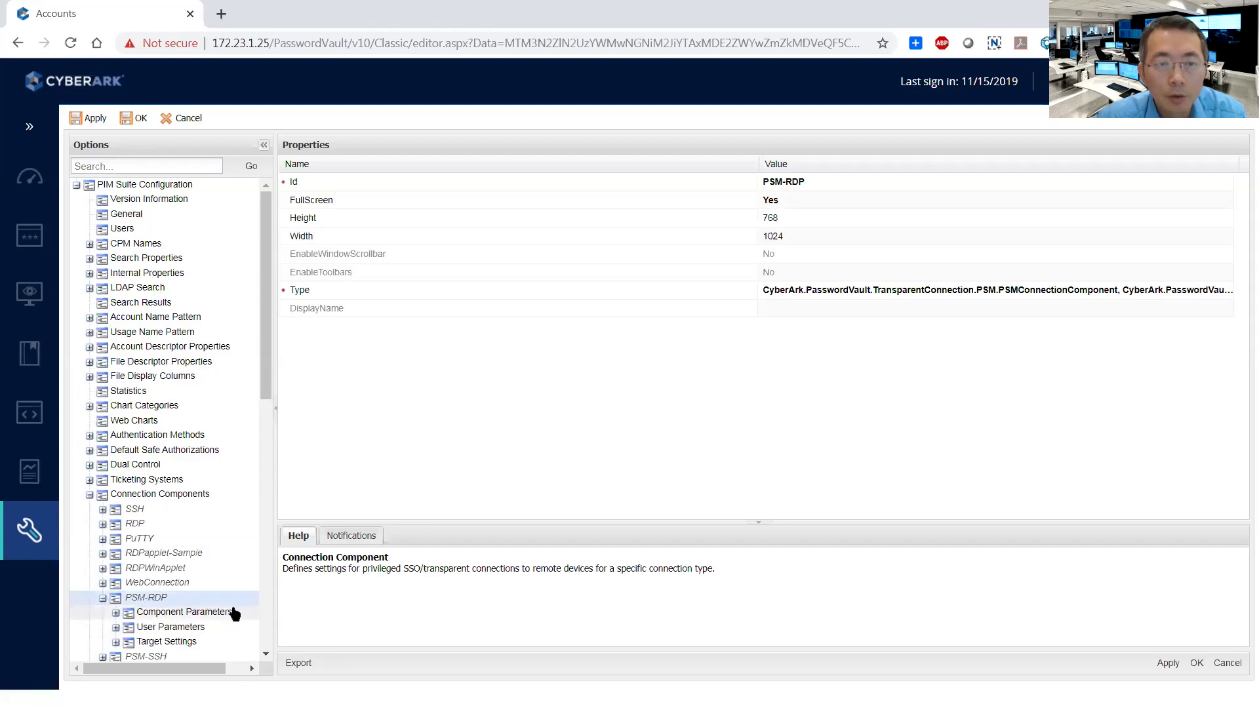
{"action": "left_click", "coordinate": [233, 614]}
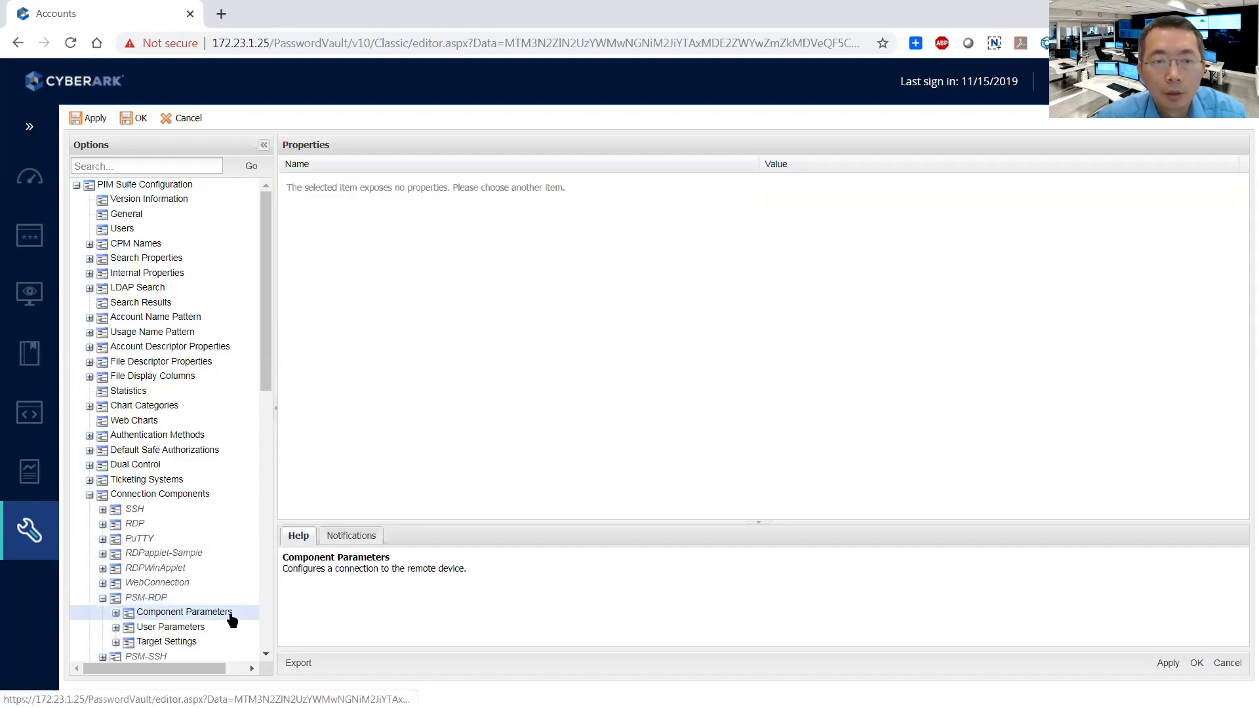
{"action": "double_click", "coordinate": [202, 614]}
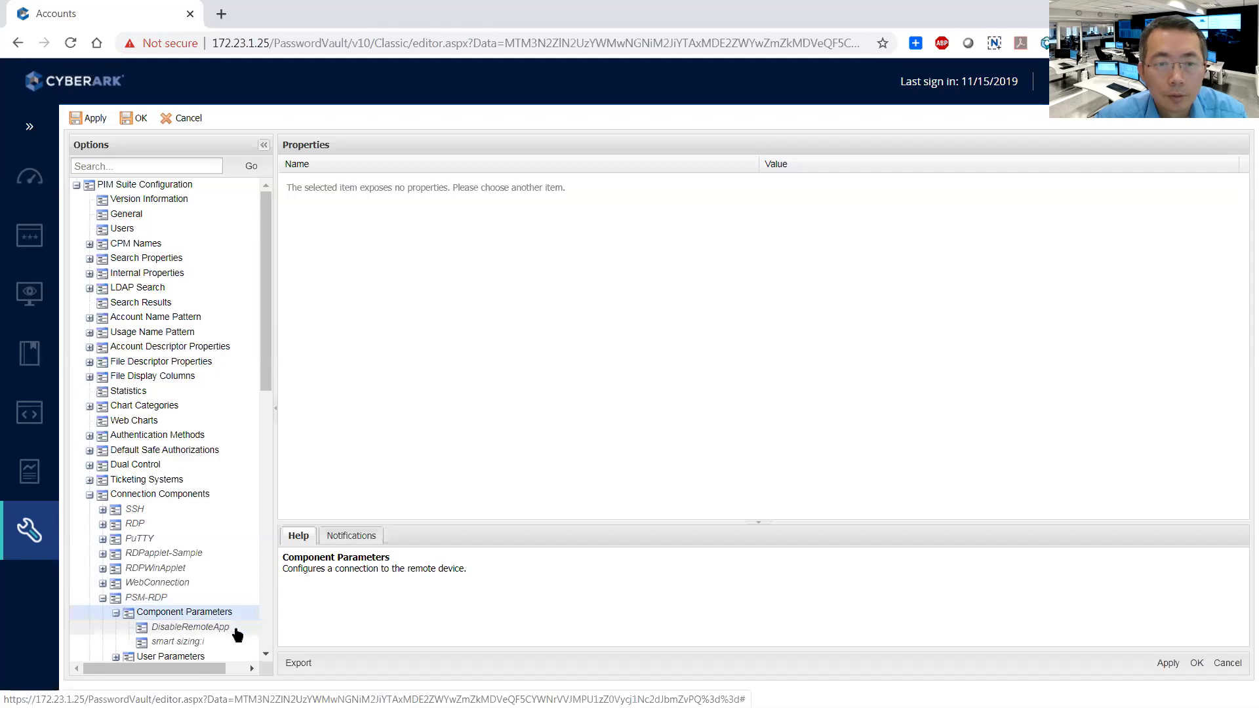
{"action": "left_click", "coordinate": [162, 597]}
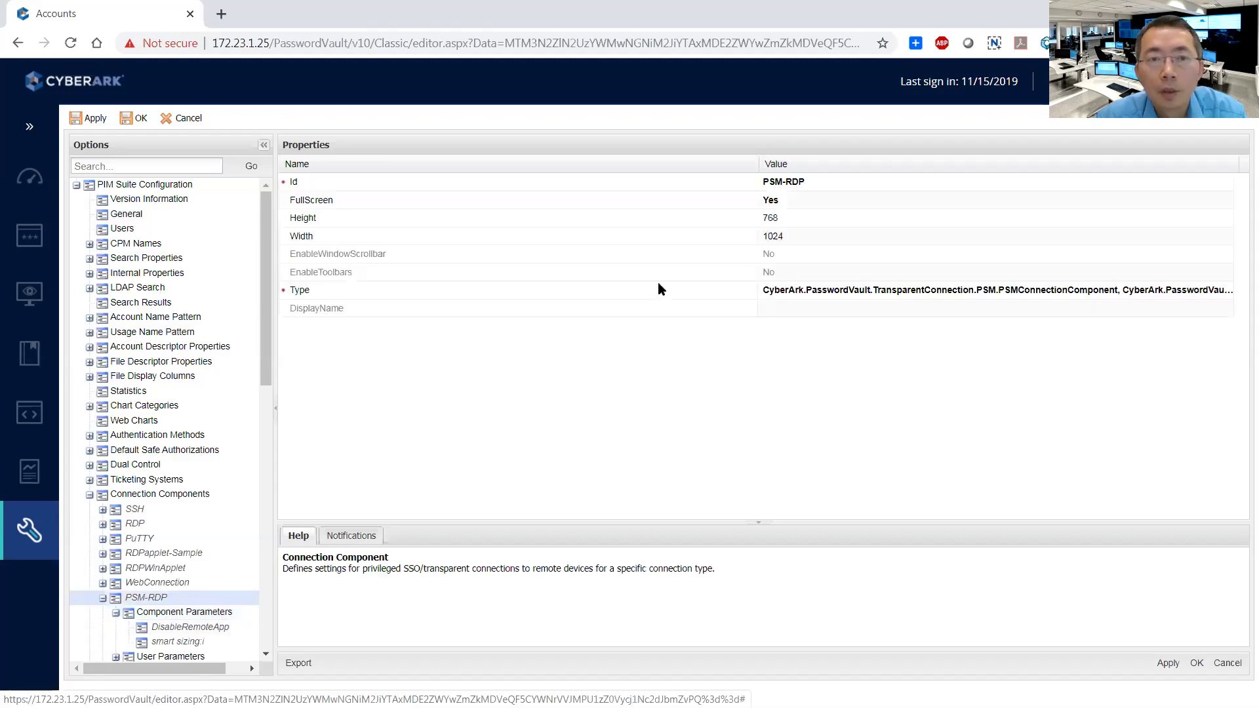
Review the EnableWindowScrollbar value and leave it at No.
{"action": "left_click", "coordinate": [429, 255]}
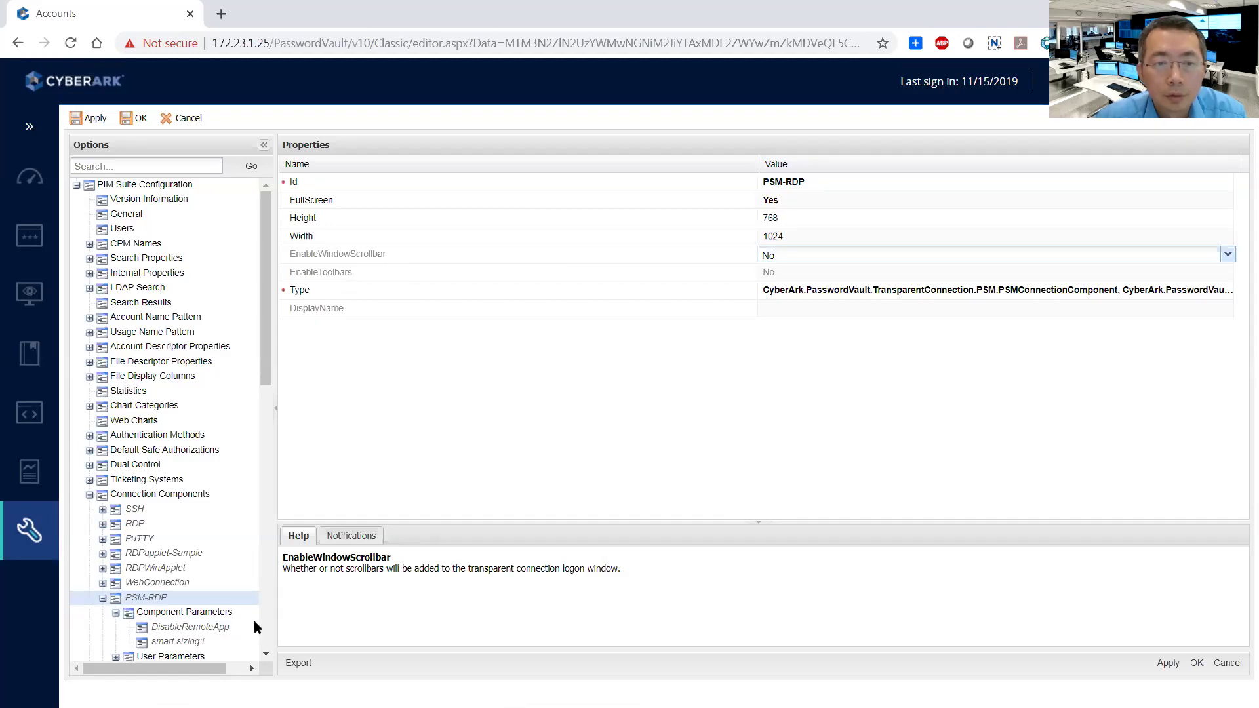
{"action": "left_click", "coordinate": [266, 418]}
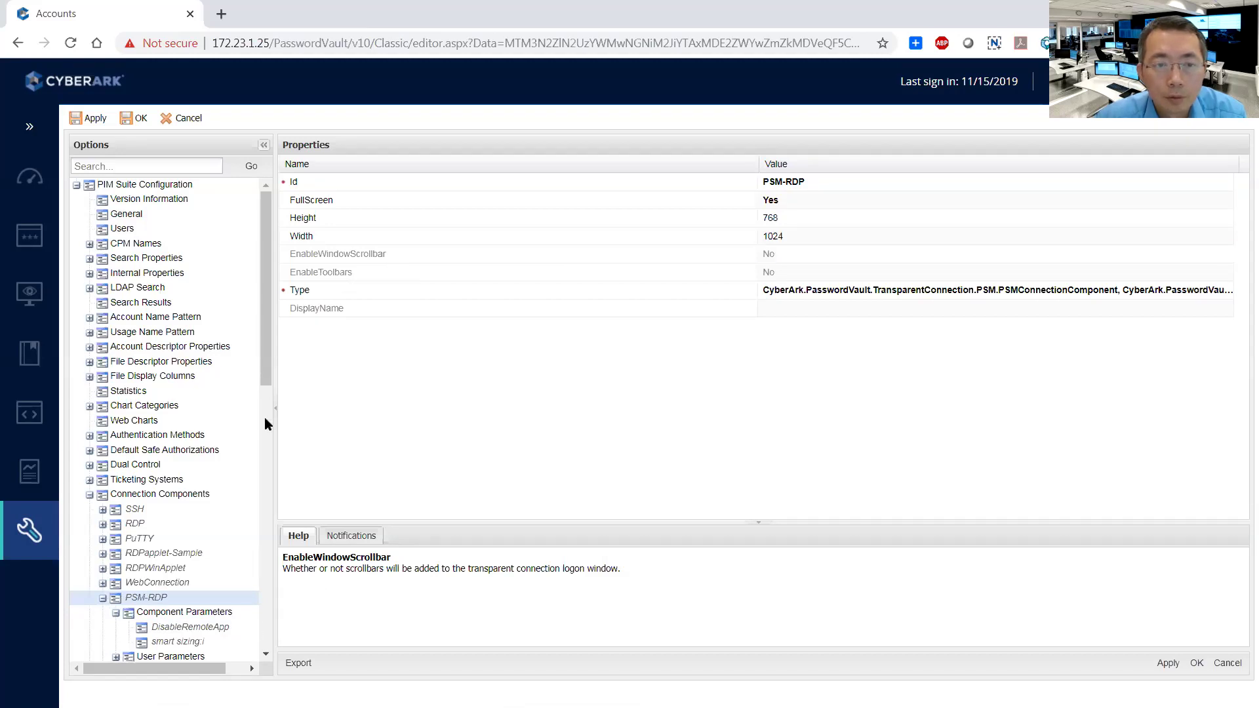
{"action": "scroll", "coordinate": [265, 423], "scroll_direction": "down", "scroll_amount": 4}
{"action": "scroll", "coordinate": [237, 367], "scroll_direction": "up", "scroll_amount": 1}
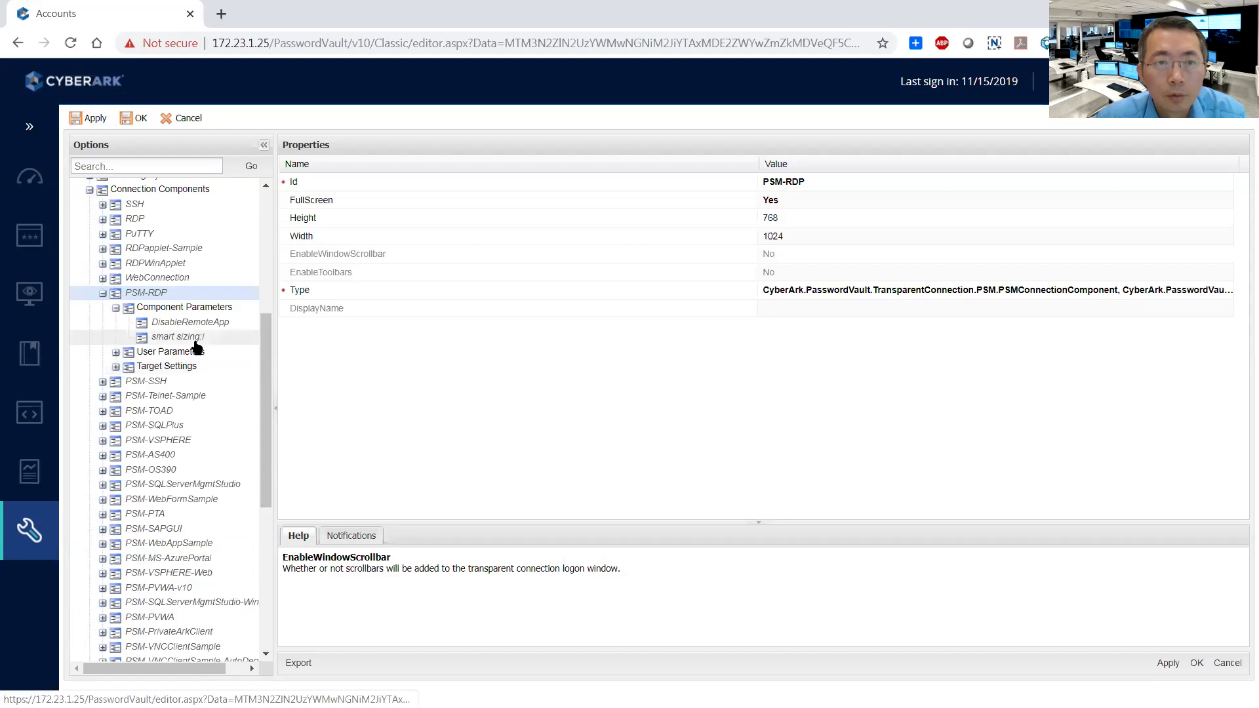
Set Visible to Yes on the PSM-RDP AllowMappingLocalDrives user parameter.
{"action": "left_click", "coordinate": [115, 352]}
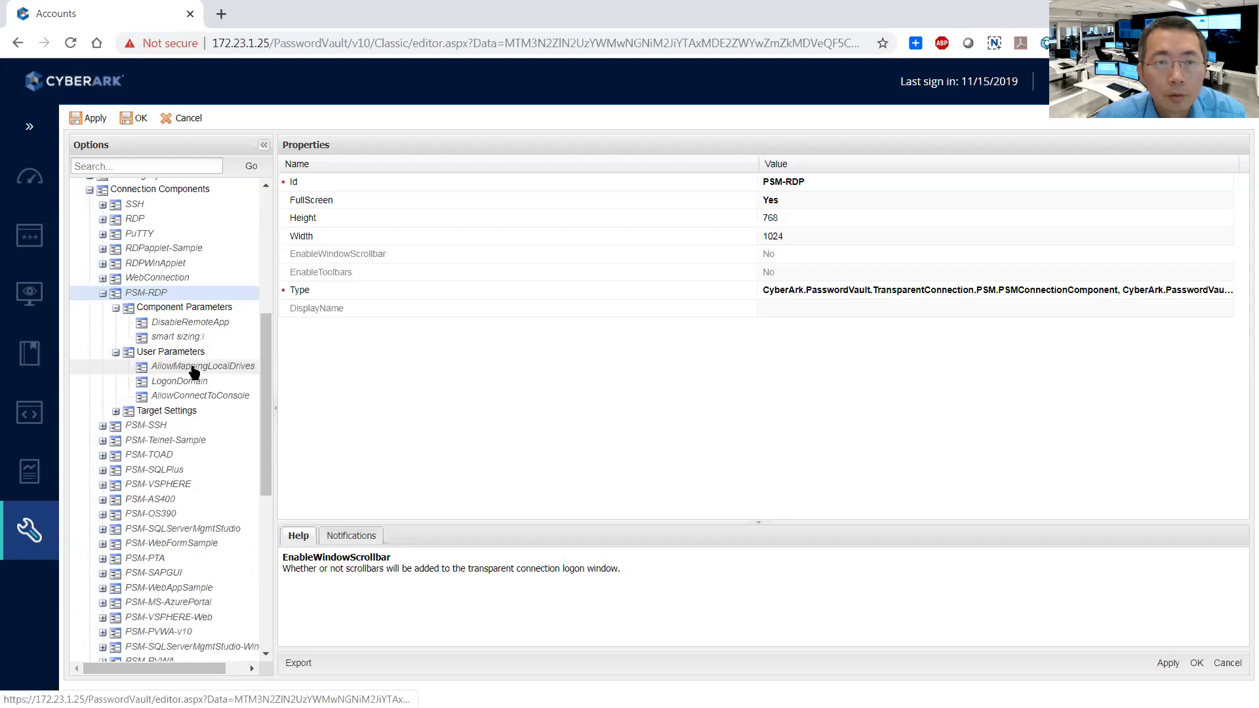
{"action": "left_click", "coordinate": [229, 372]}
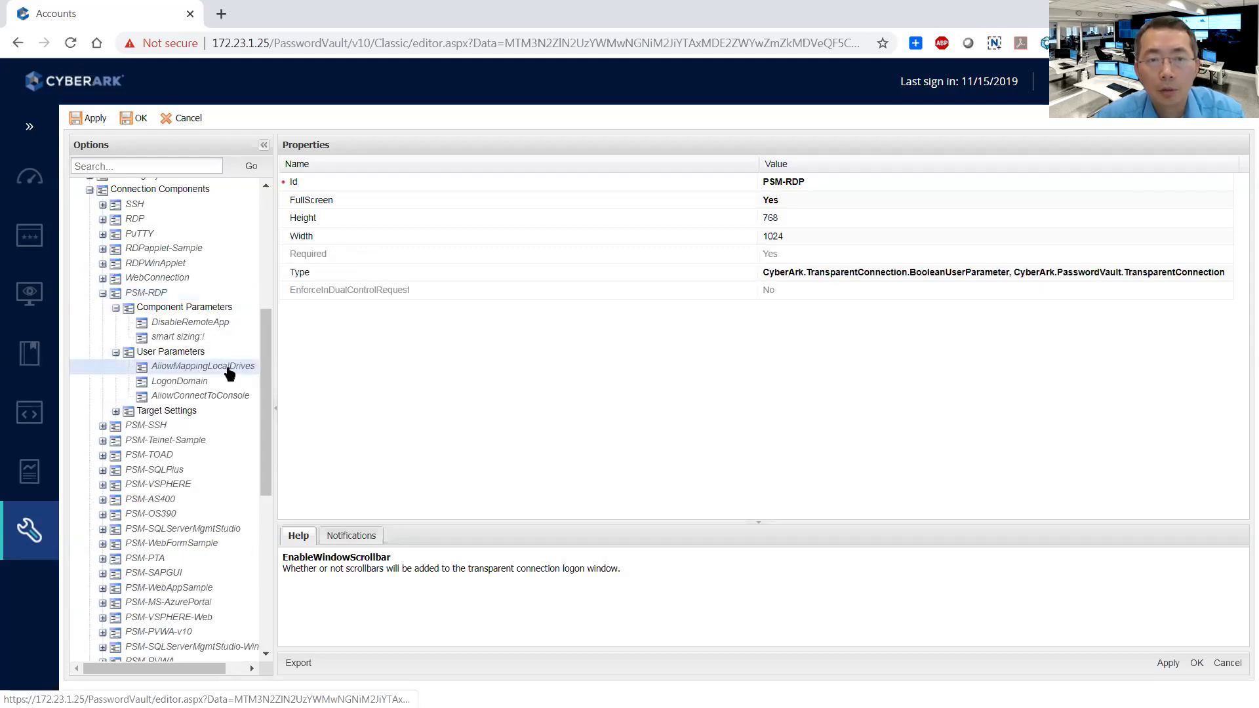
{"action": "left_click", "coordinate": [727, 220]}
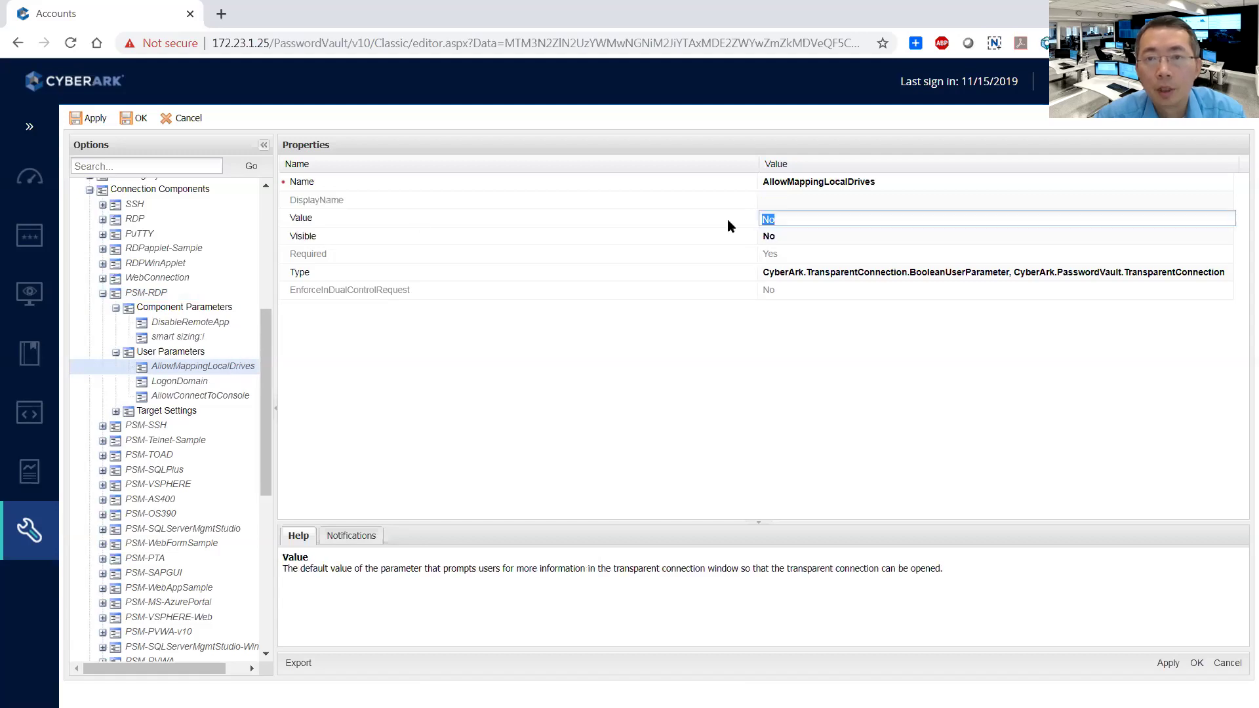
{"action": "type", "text": "Yes"}
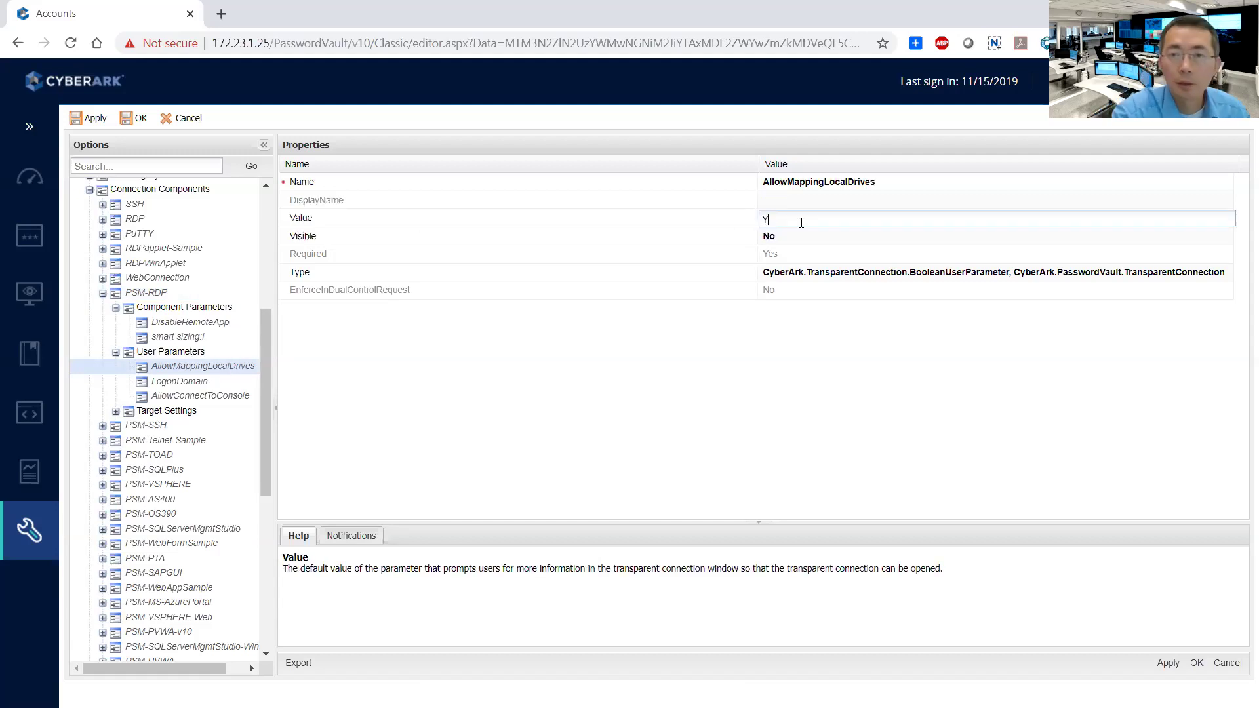
{"action": "left_click", "coordinate": [800, 238]}
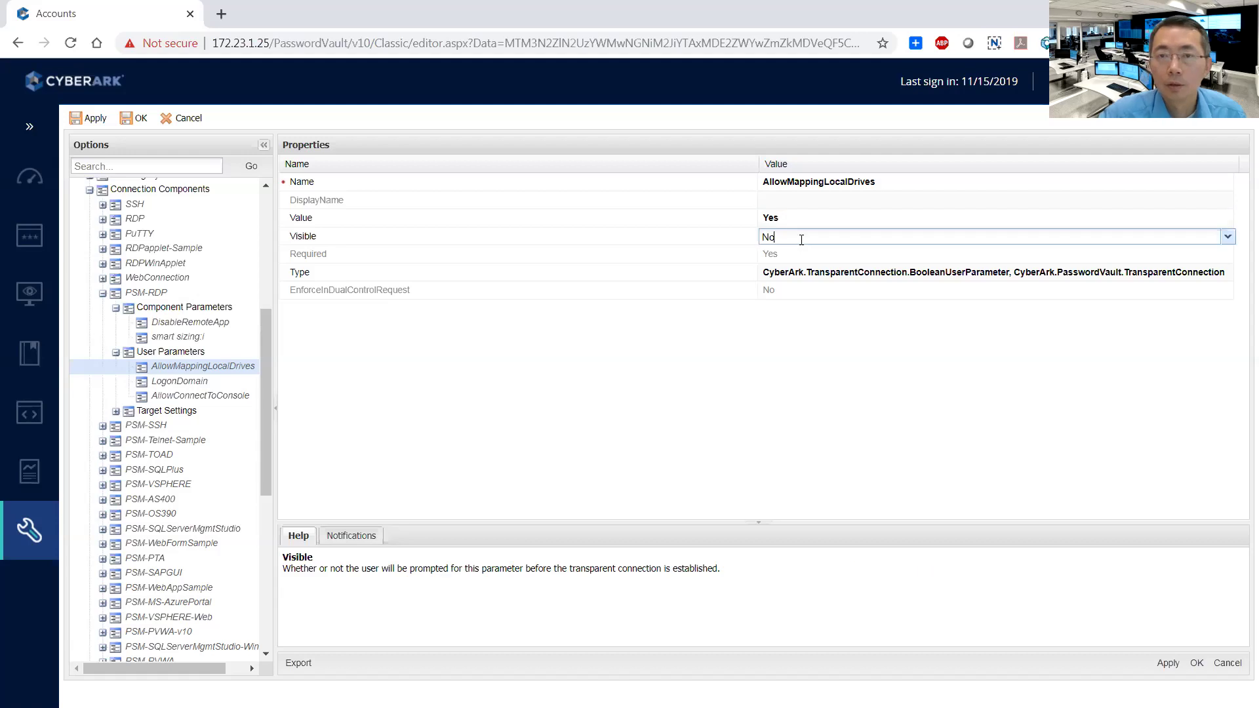
{"action": "key", "text": "BackSpace"}
{"action": "key", "text": "BackSpace"}
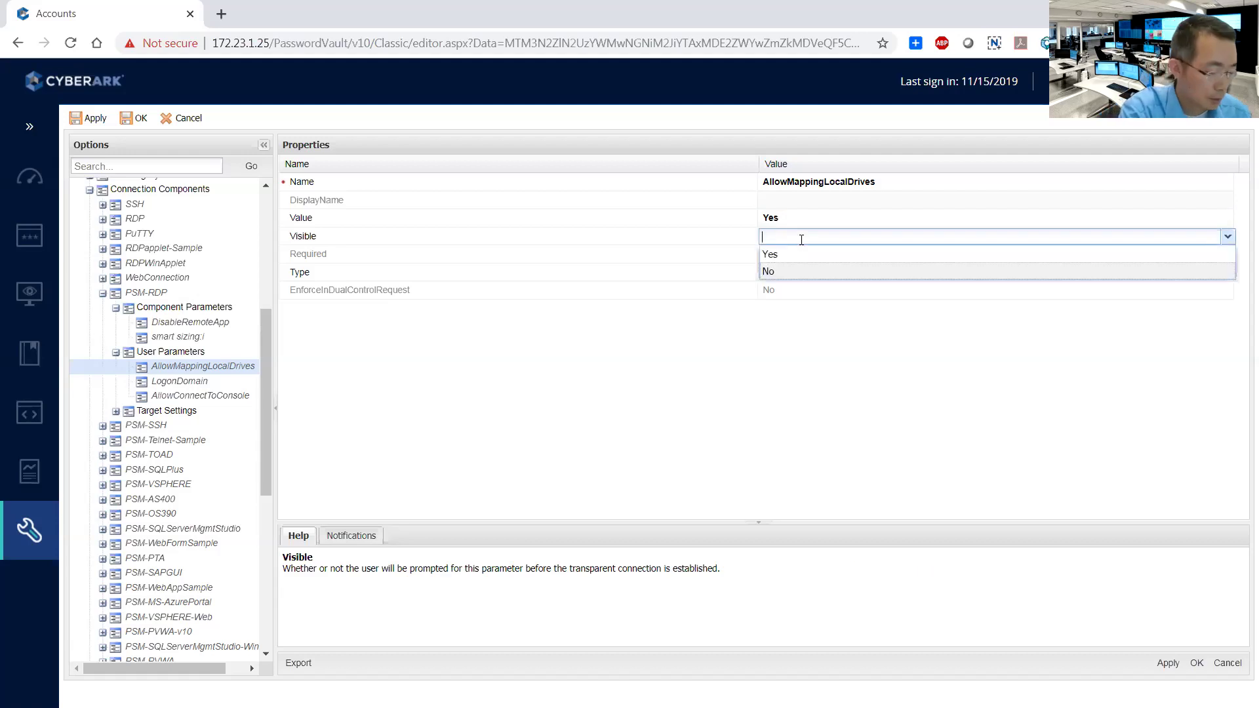
{"action": "type", "text": "Yes"}
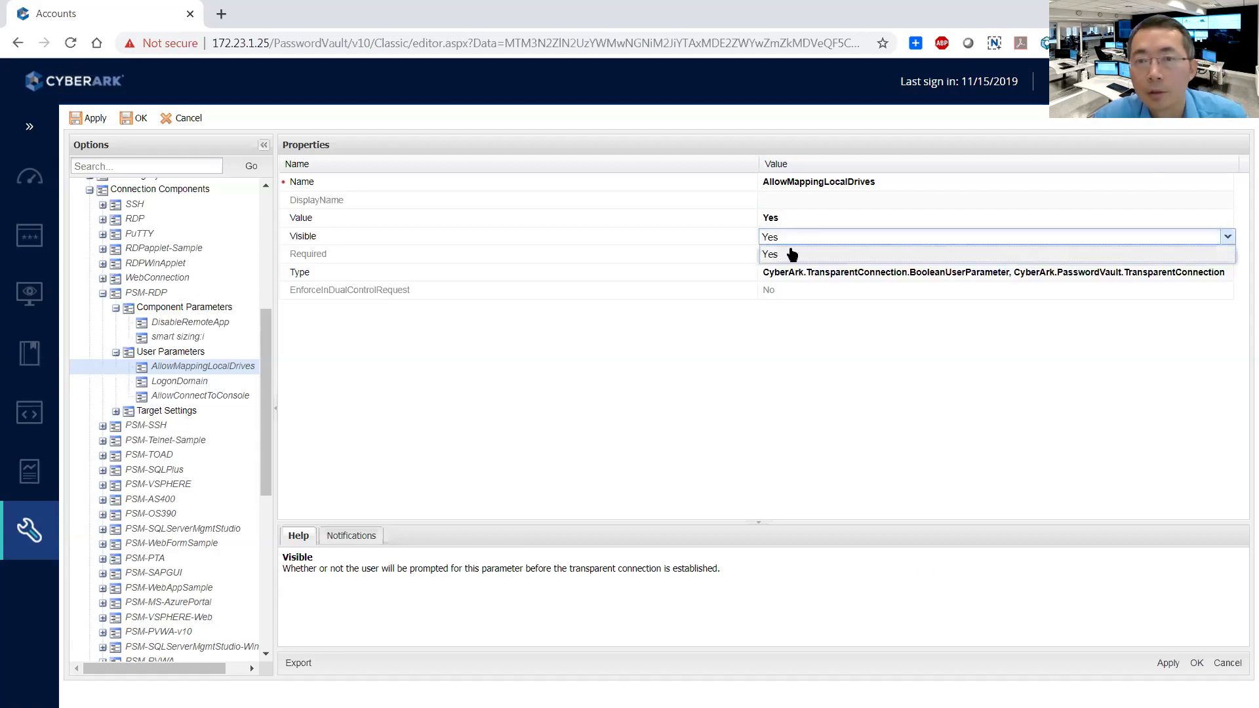
{"action": "left_click", "coordinate": [759, 335]}
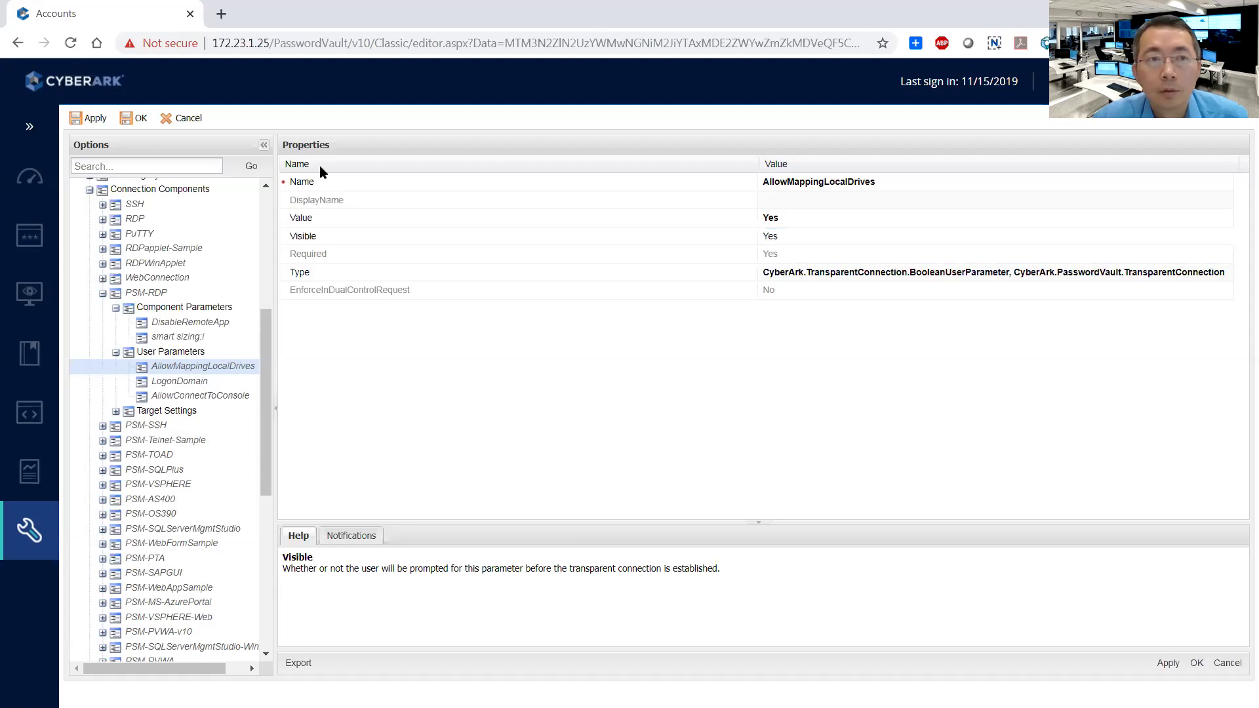
Apply and save the configuration, confirming the changes were saved.
{"action": "left_click", "coordinate": [96, 120]}
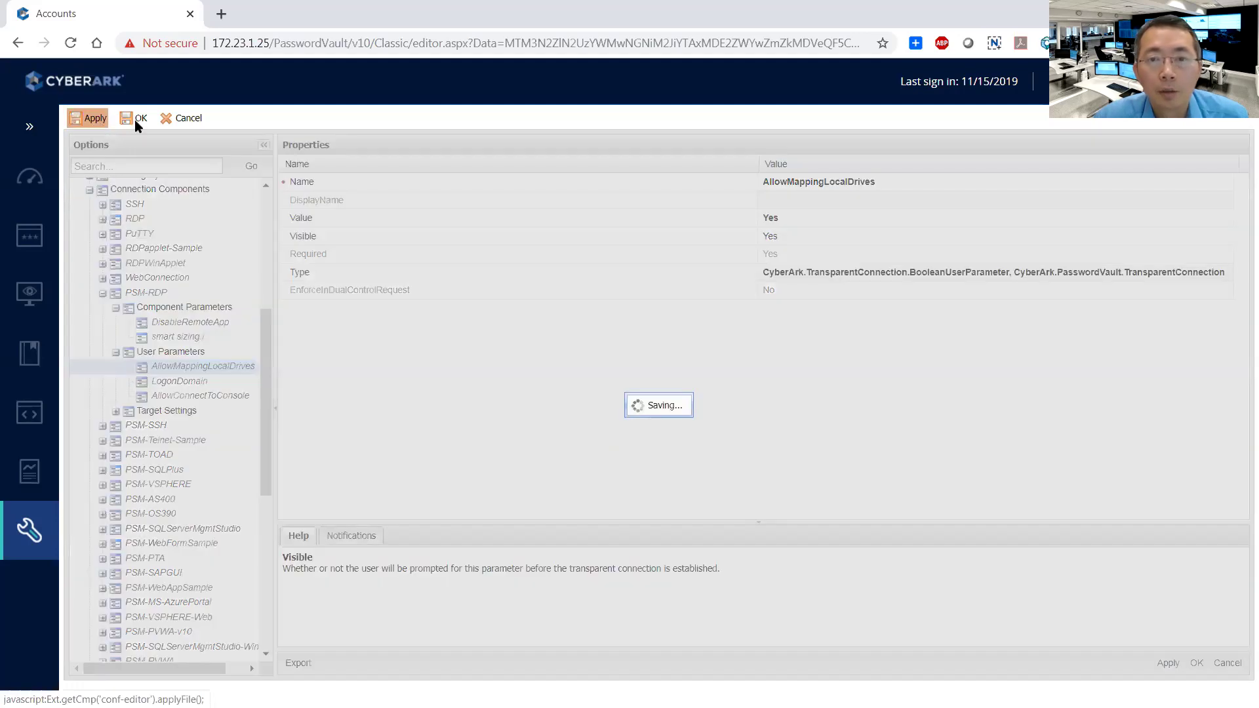
{"action": "left_click", "coordinate": [661, 419]}
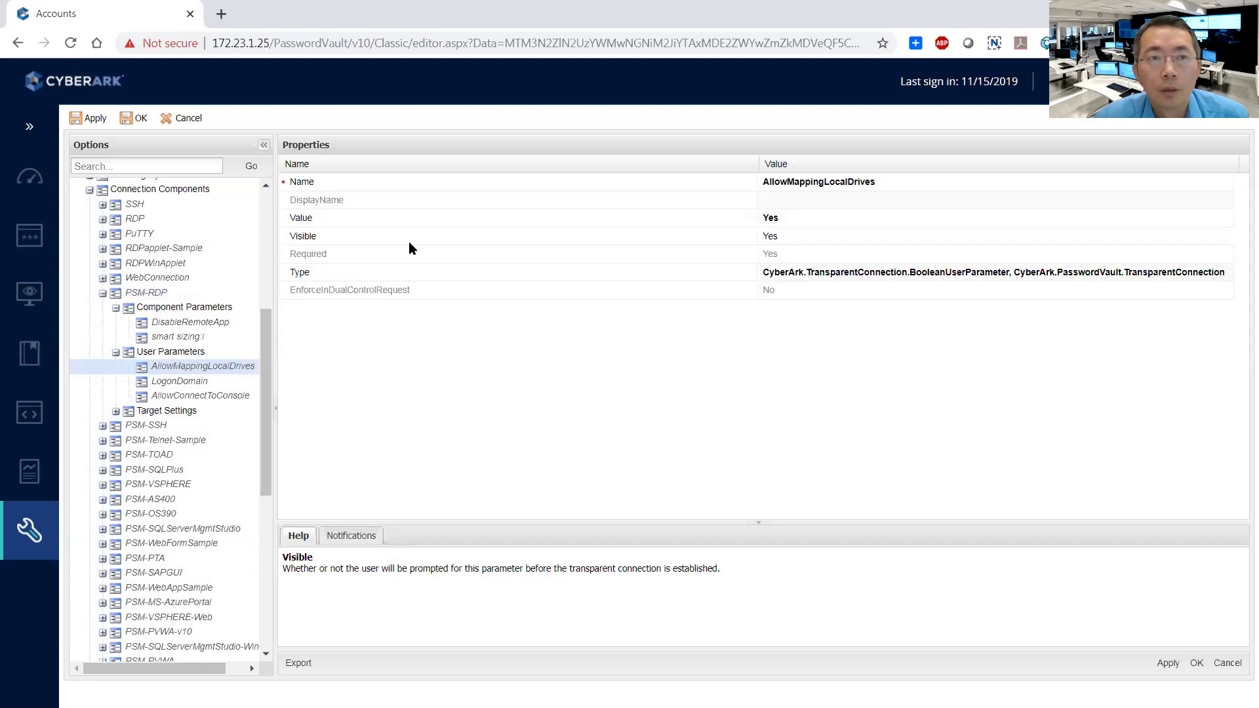
{"action": "left_click", "coordinate": [136, 118]}
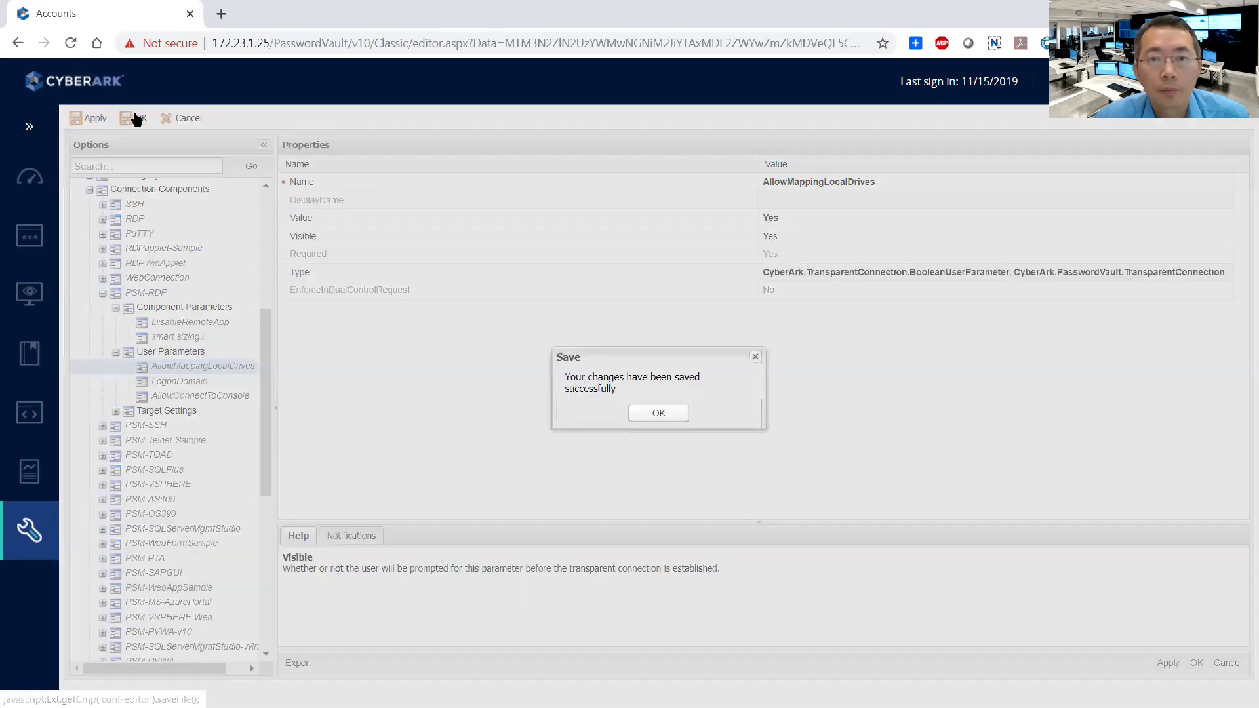
Launch a jysuper connection to 172.21.2.153 with Map local drives enabled.
{"action": "left_click", "coordinate": [659, 413]}
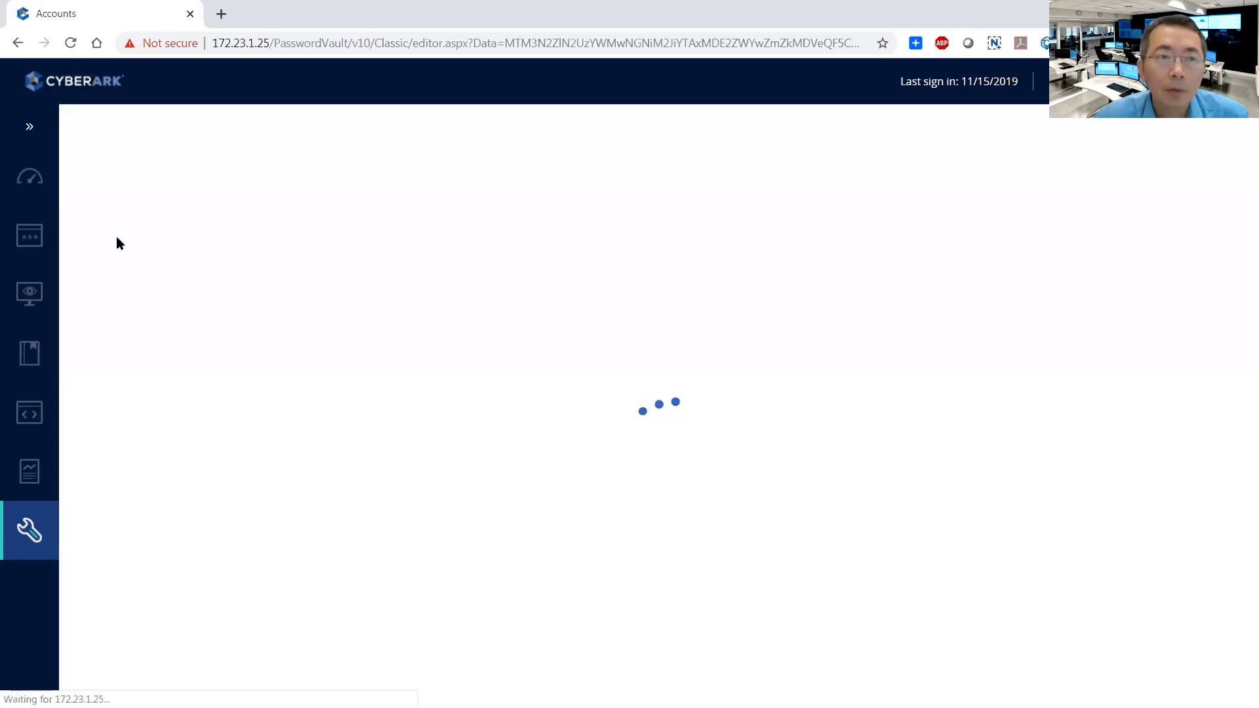
{"action": "left_click", "coordinate": [27, 235]}
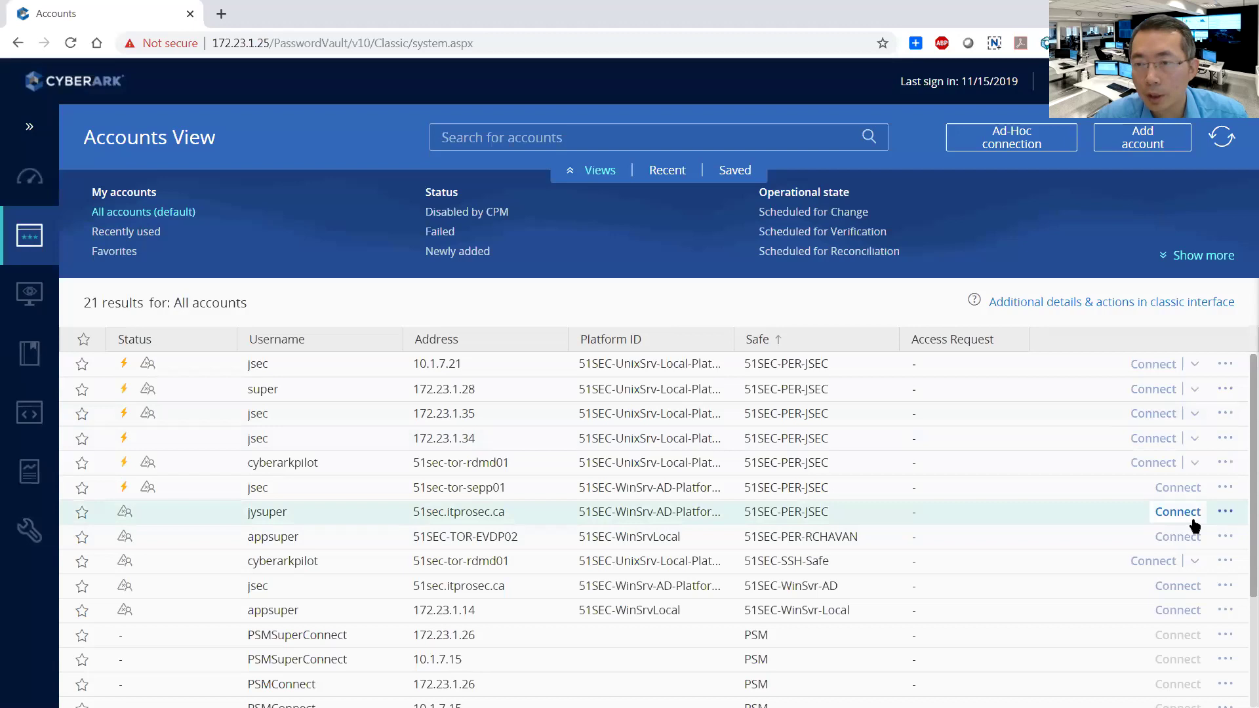
{"action": "left_click", "coordinate": [1177, 512]}
{"action": "left_click", "coordinate": [702, 498]}
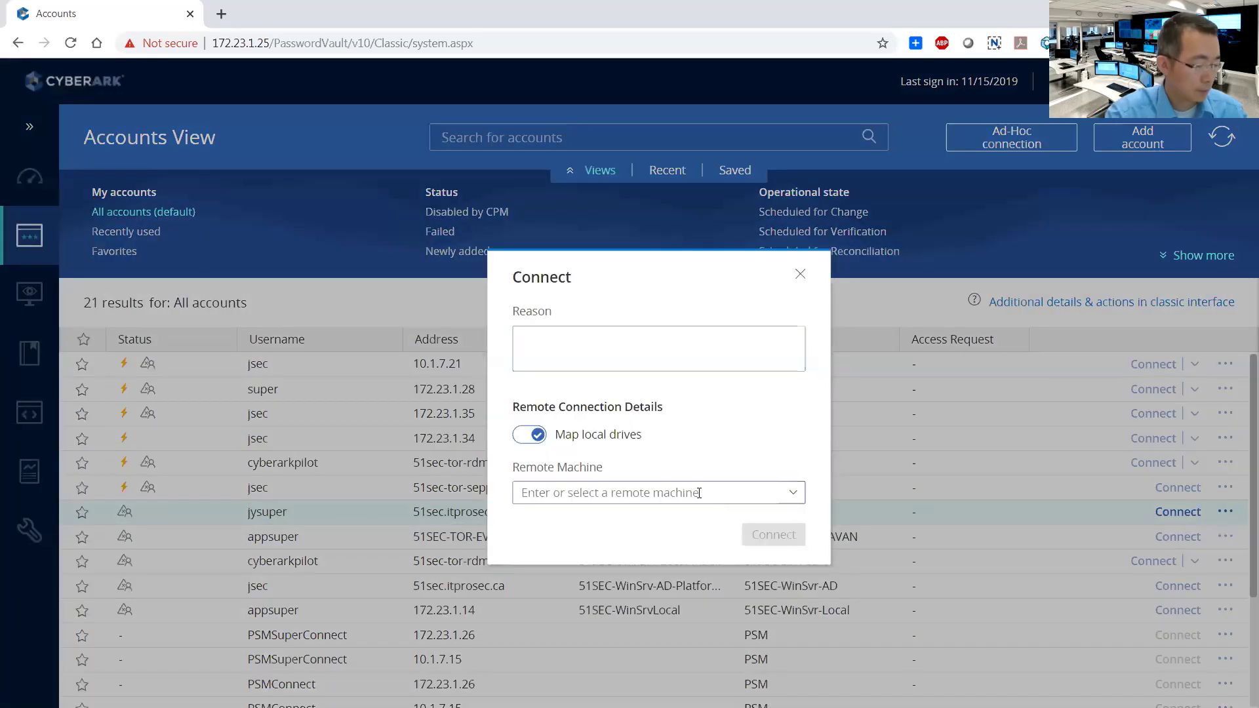
{"action": "type", "text": "172.21"}
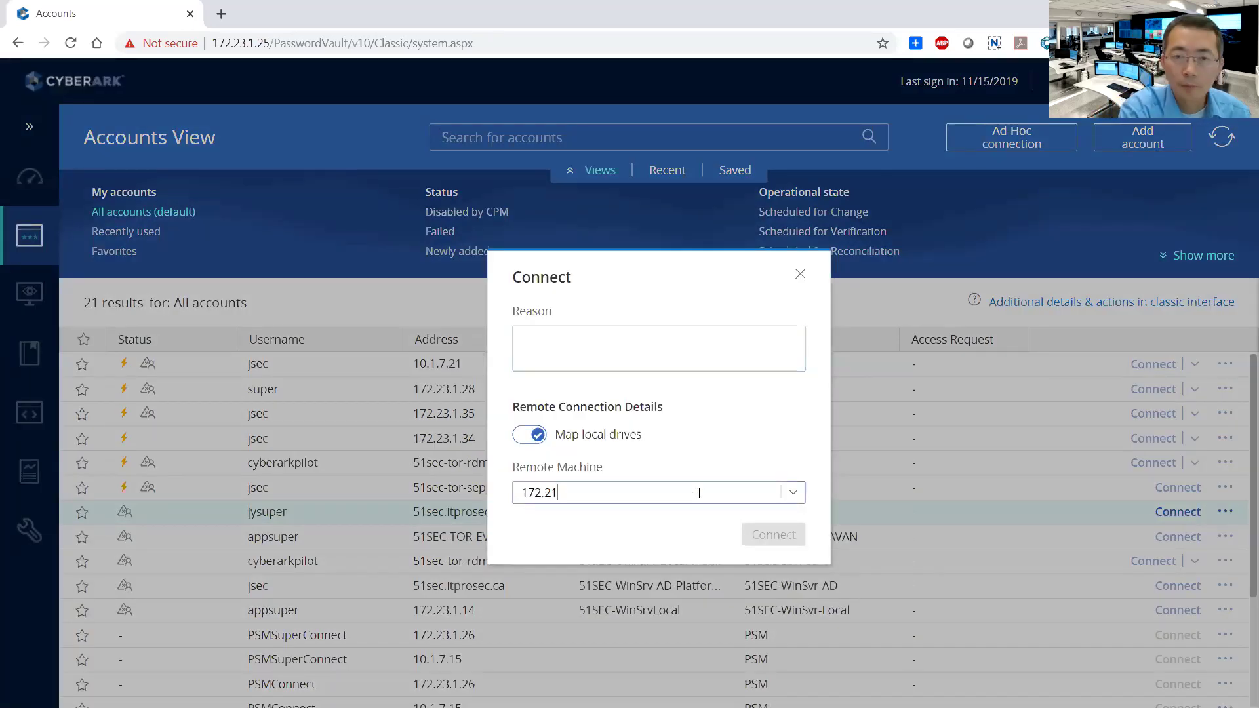
{"action": "type", "text": ".2.15"}
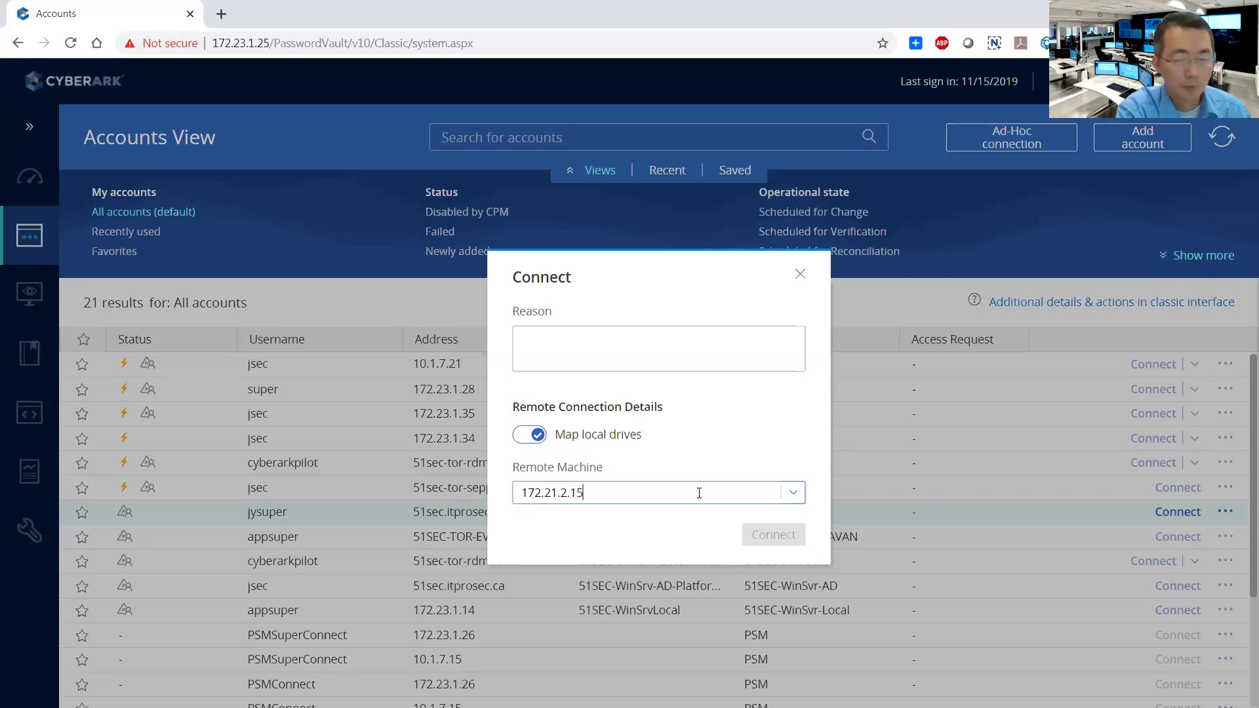
{"action": "type", "text": "3"}
{"action": "left_click", "coordinate": [686, 348]}
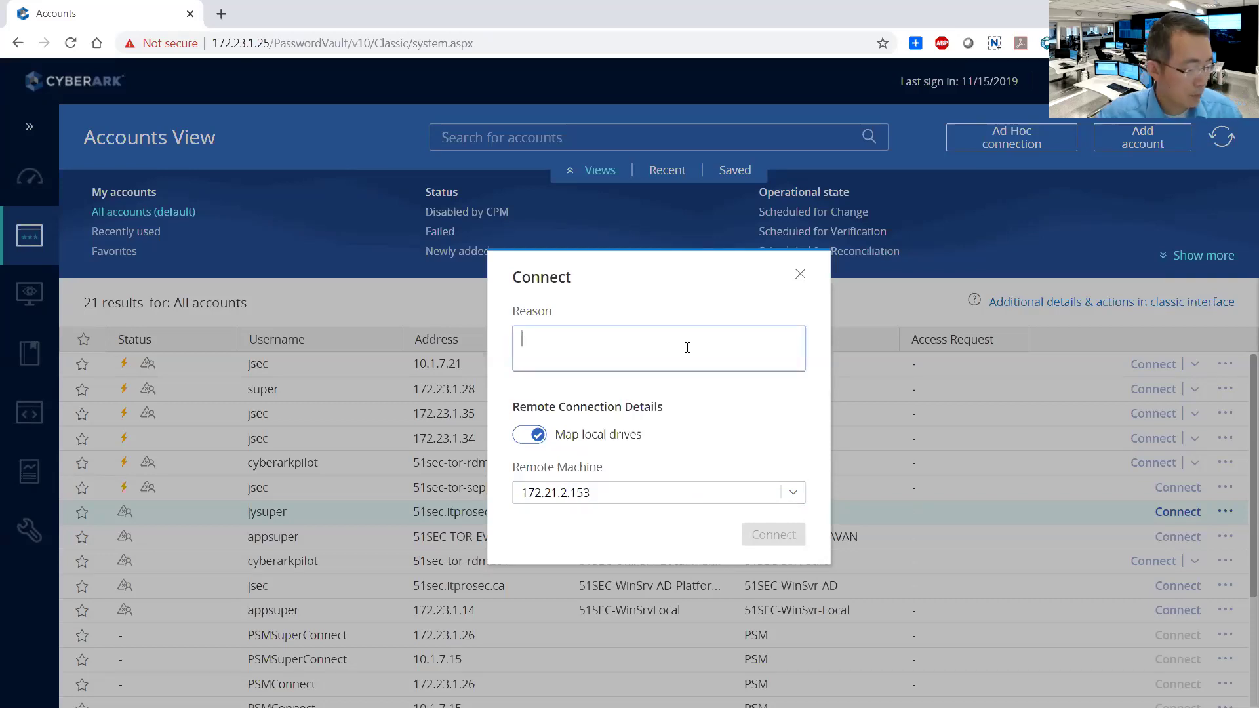
{"action": "left_click", "coordinate": [766, 535]}
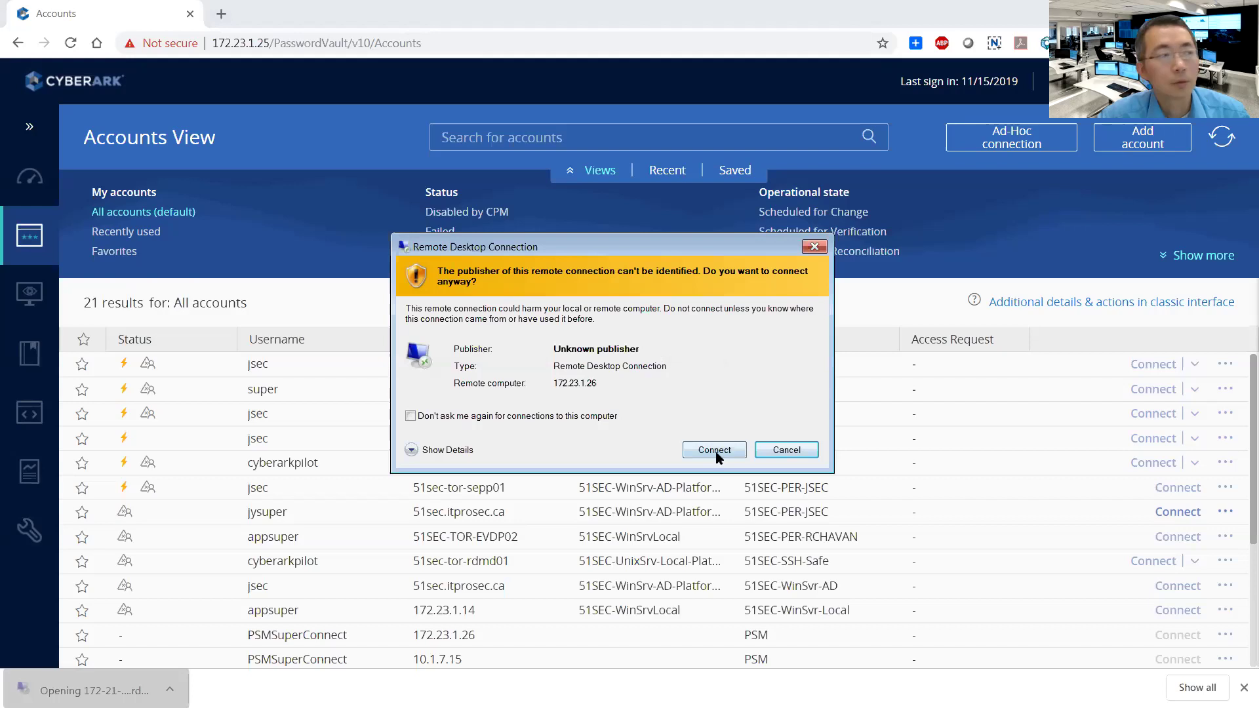
Accept the publisher warning and show the remote session windowed over the local desktop.
{"action": "left_click", "coordinate": [714, 450]}
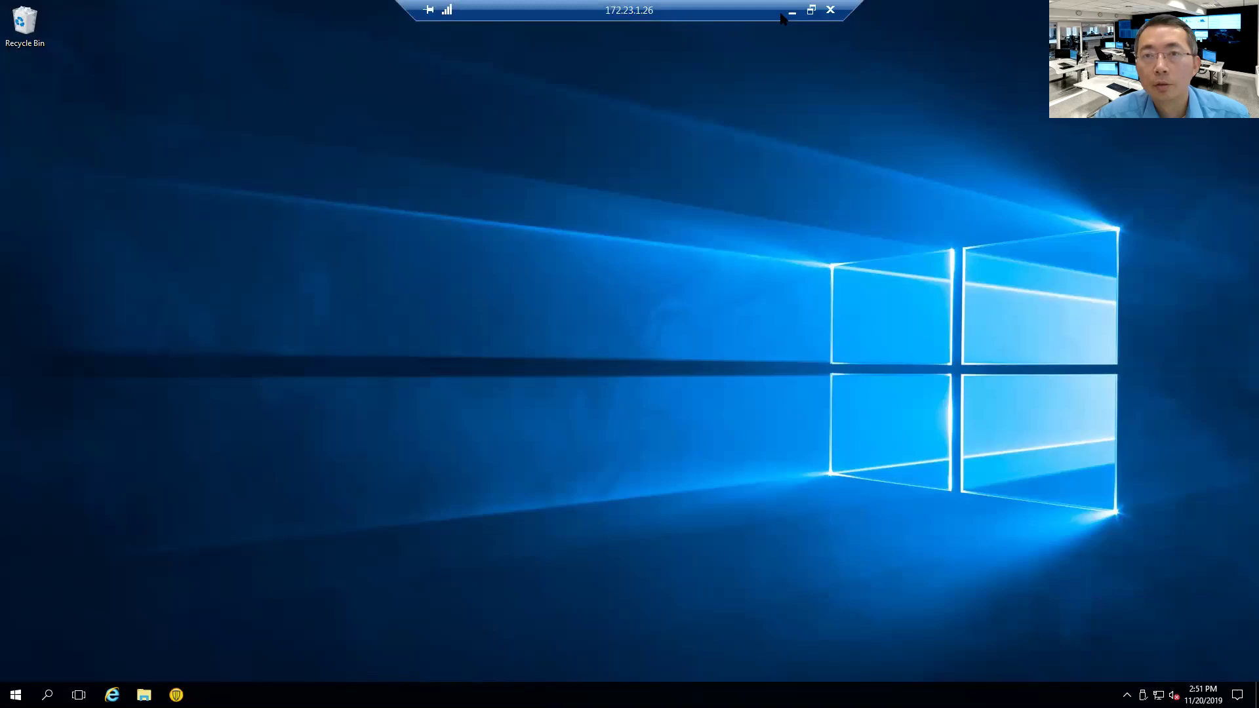
{"action": "left_click", "coordinate": [811, 9]}
{"action": "left_click", "coordinate": [919, 170]}
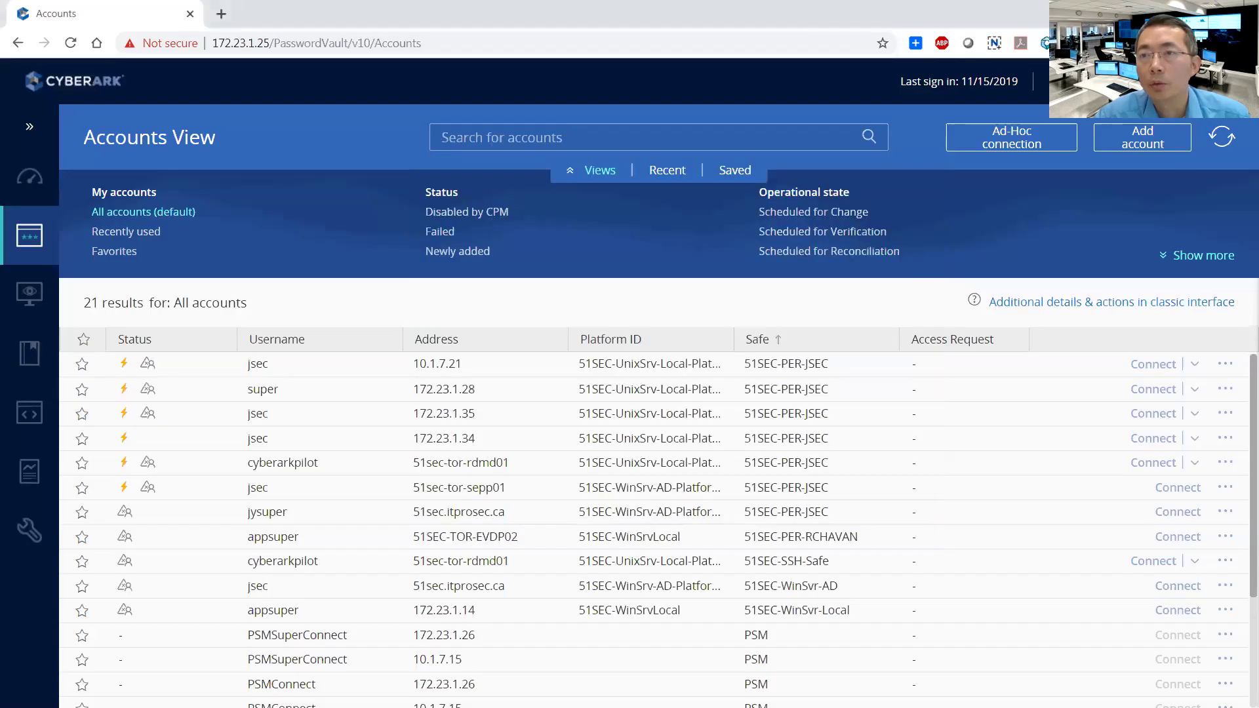
Copy the local New Text Document and paste it onto the remote desktop, then go full screen.
{"action": "right_click", "coordinate": [231, 109]}
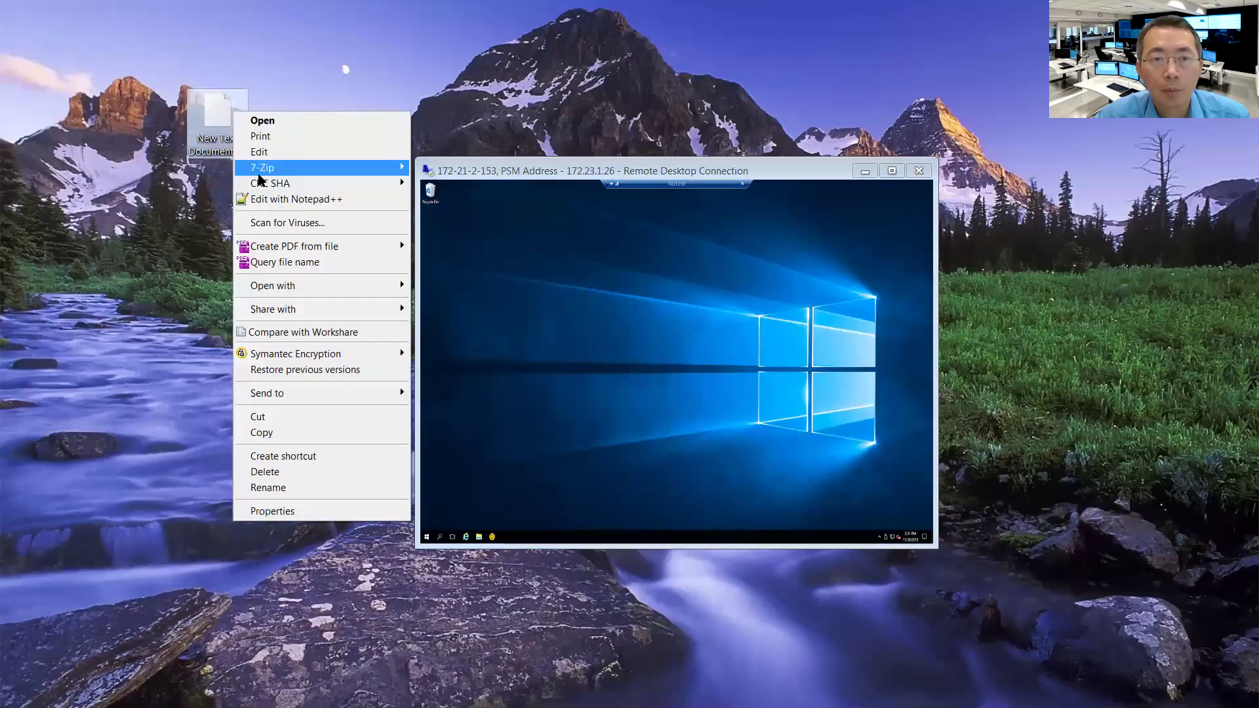
{"action": "left_click", "coordinate": [261, 432]}
{"action": "left_click", "coordinate": [534, 259]}
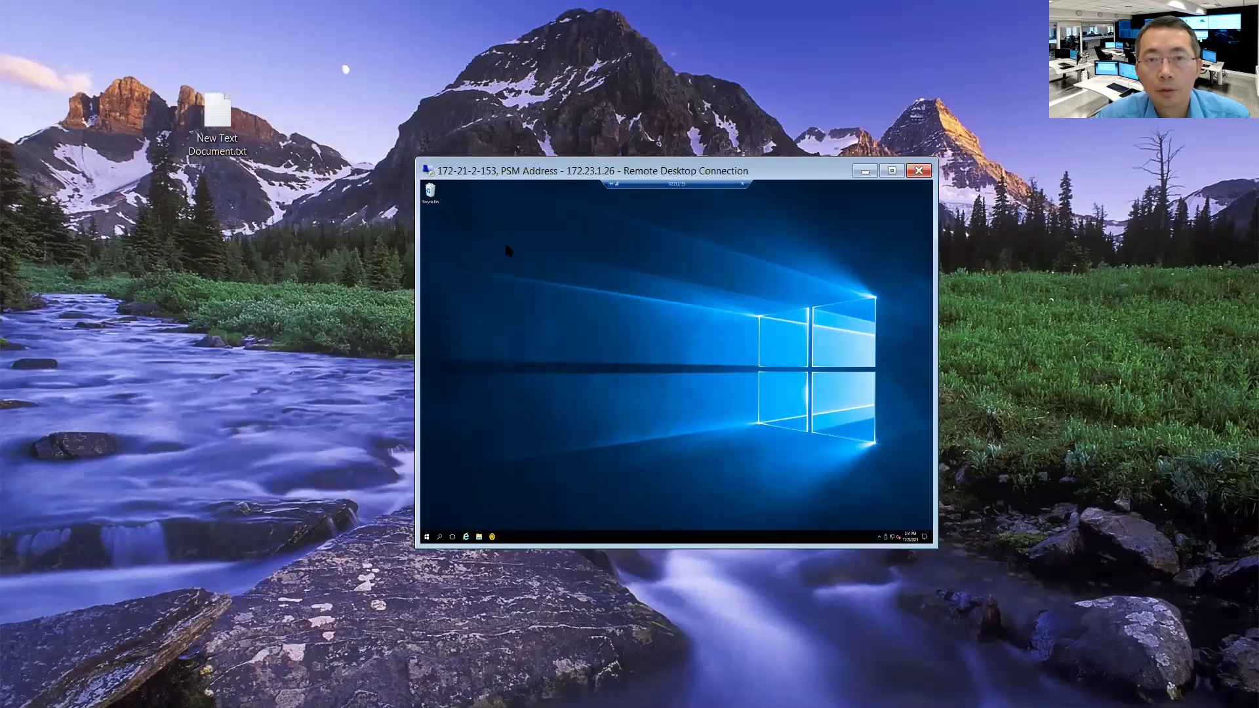
{"action": "right_click", "coordinate": [491, 223]}
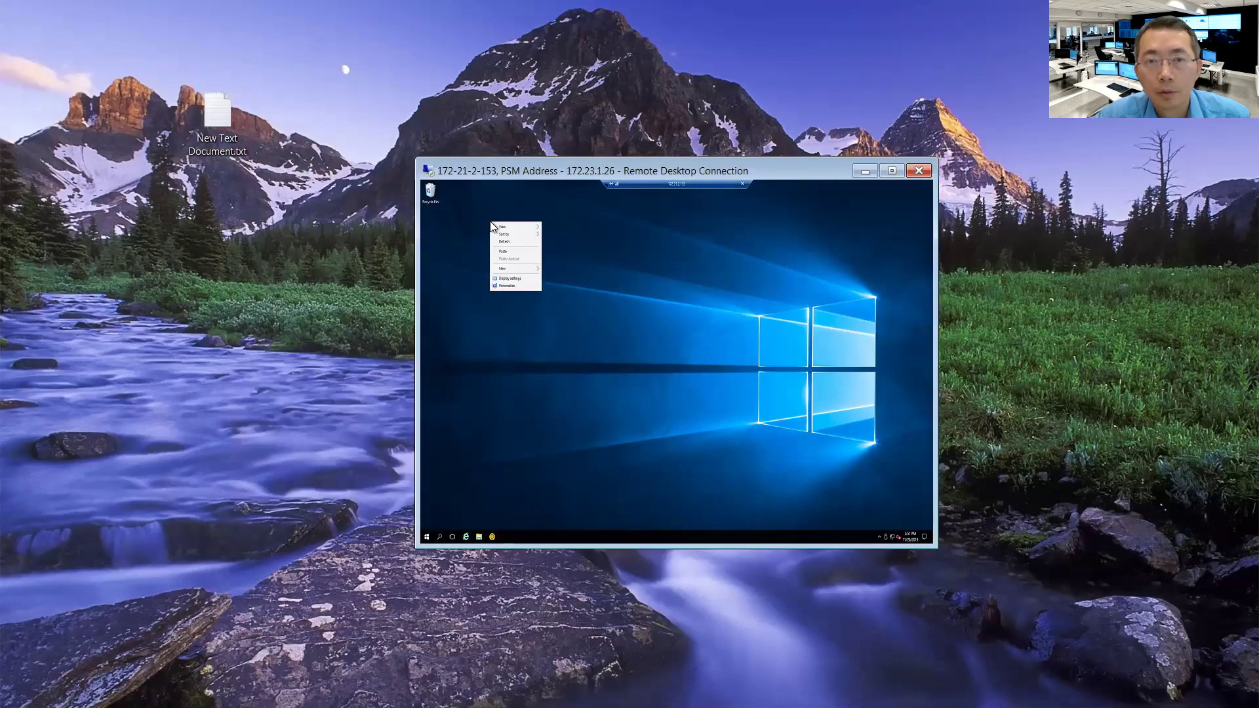
{"action": "left_click", "coordinate": [510, 254]}
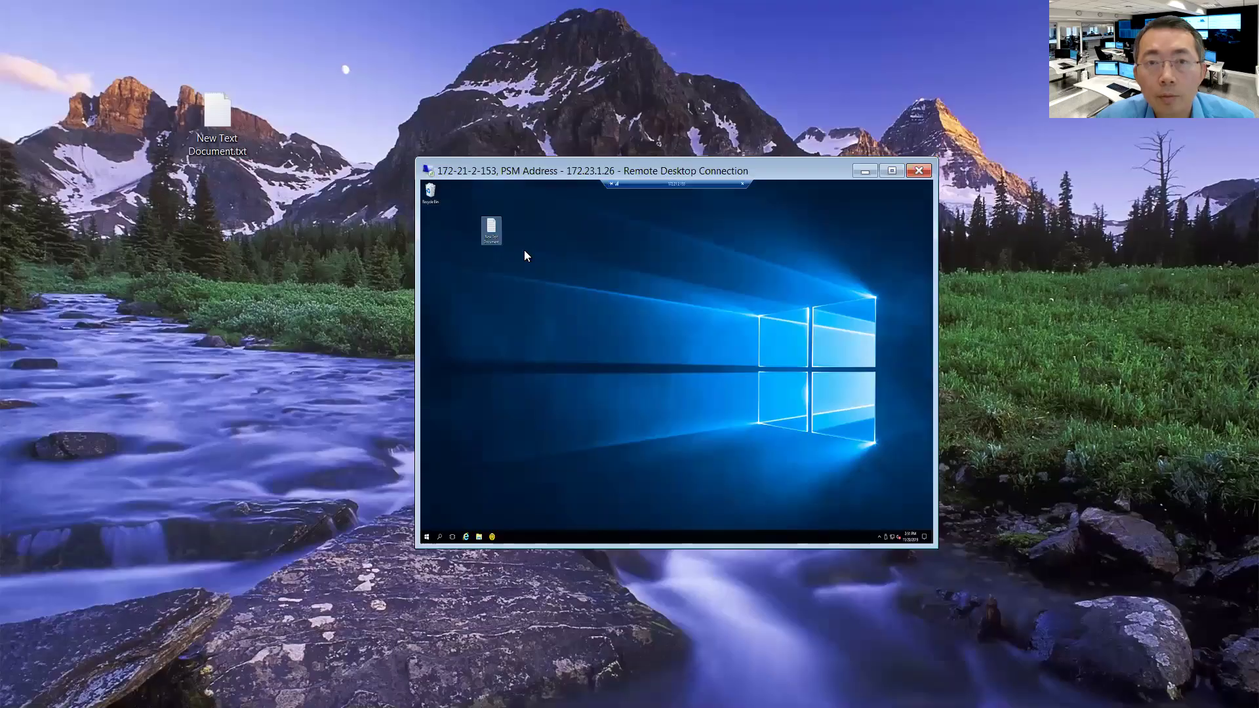
{"action": "double_click", "coordinate": [536, 177]}
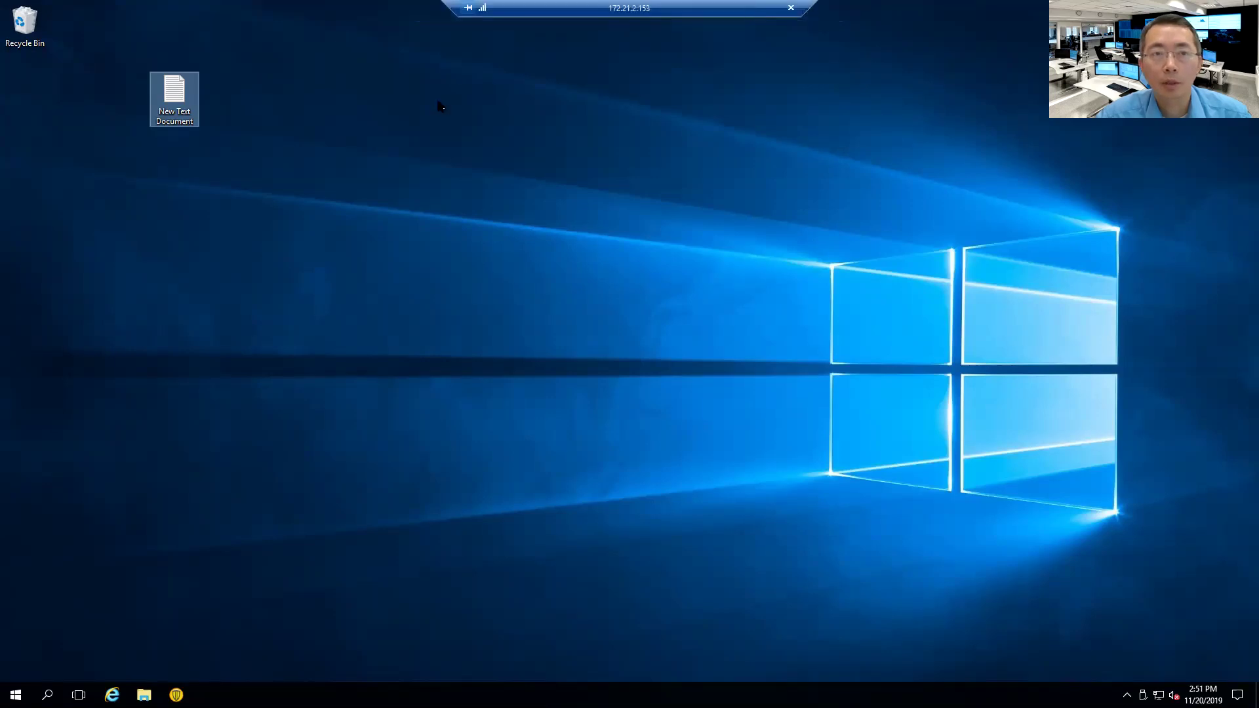
Open the copied New Text Document remotely showing test1 and test2, then window the session.
{"action": "double_click", "coordinate": [185, 99]}
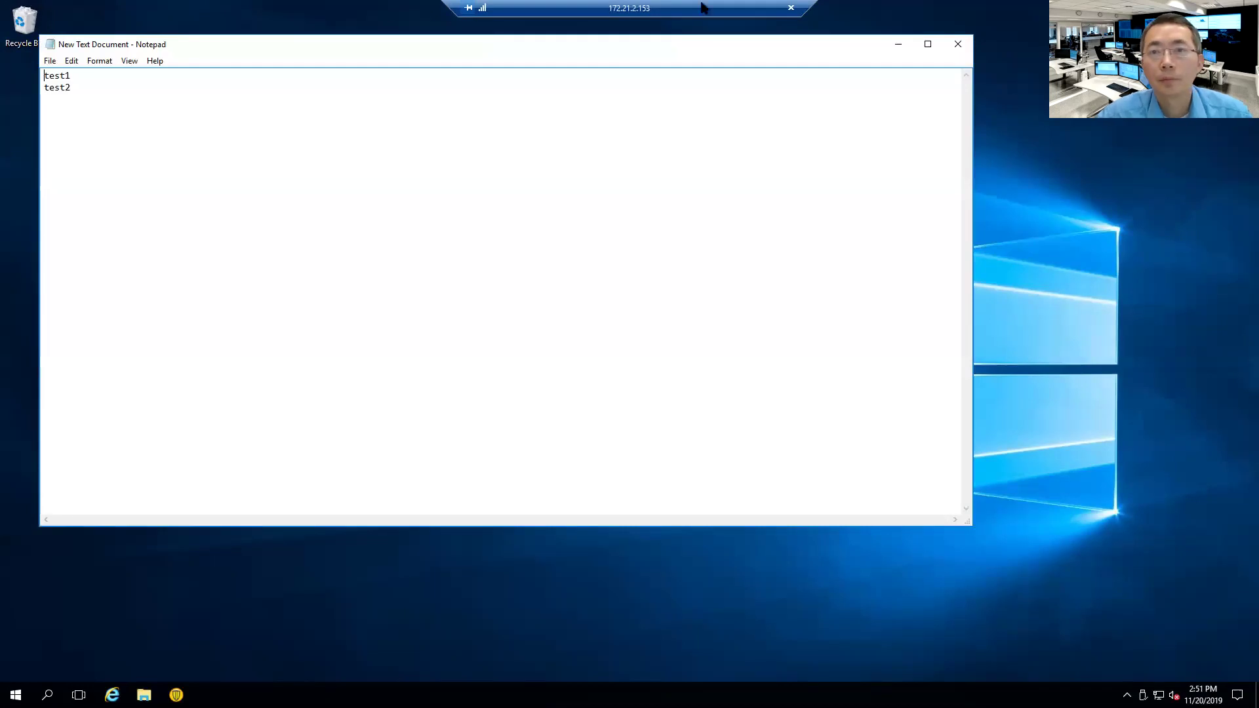
{"action": "left_click", "coordinate": [807, 8]}
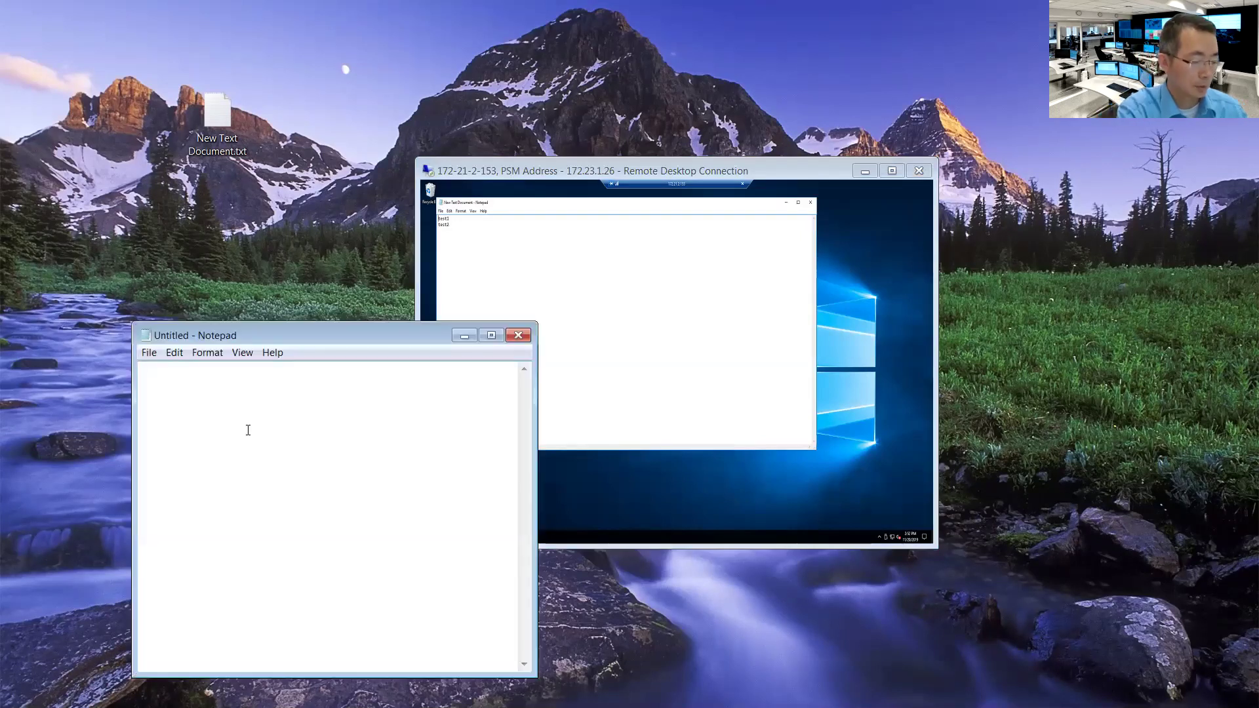
{"action": "type", "text": "test3"}
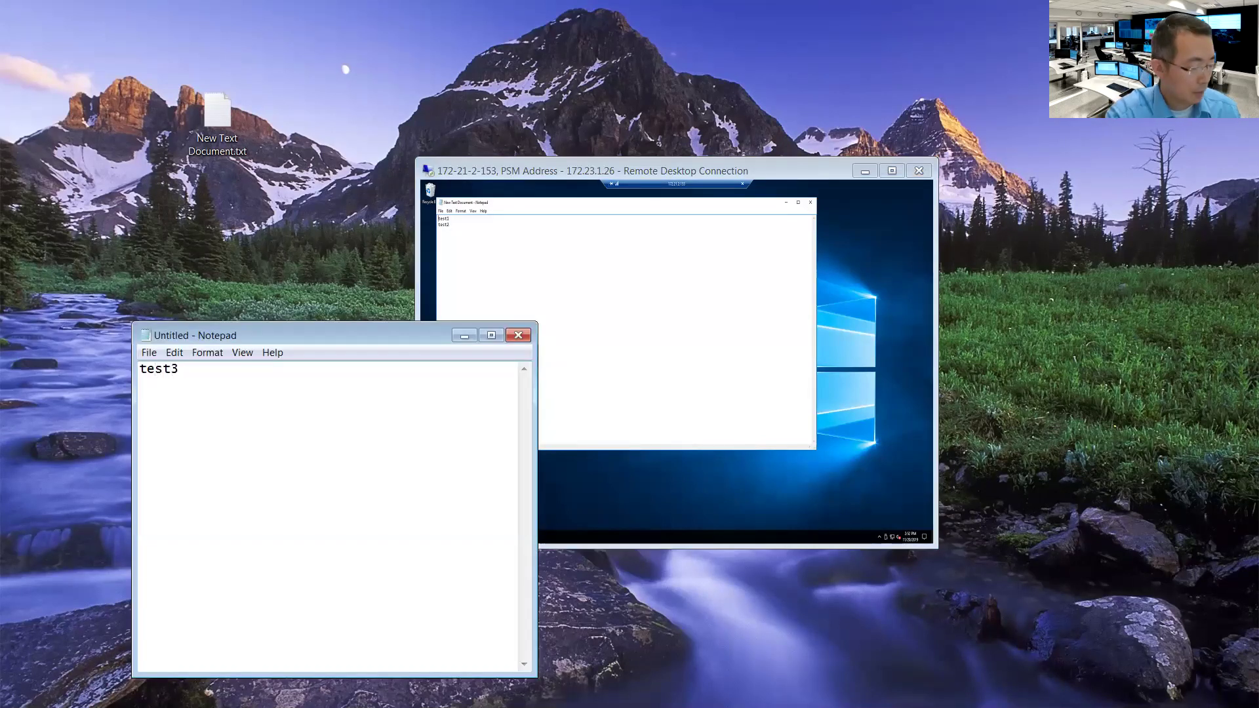
Copy 'test3' from local Notepad and paste it into the remote document below test1 and test2.
{"action": "key", "text": "ctrl+a"}
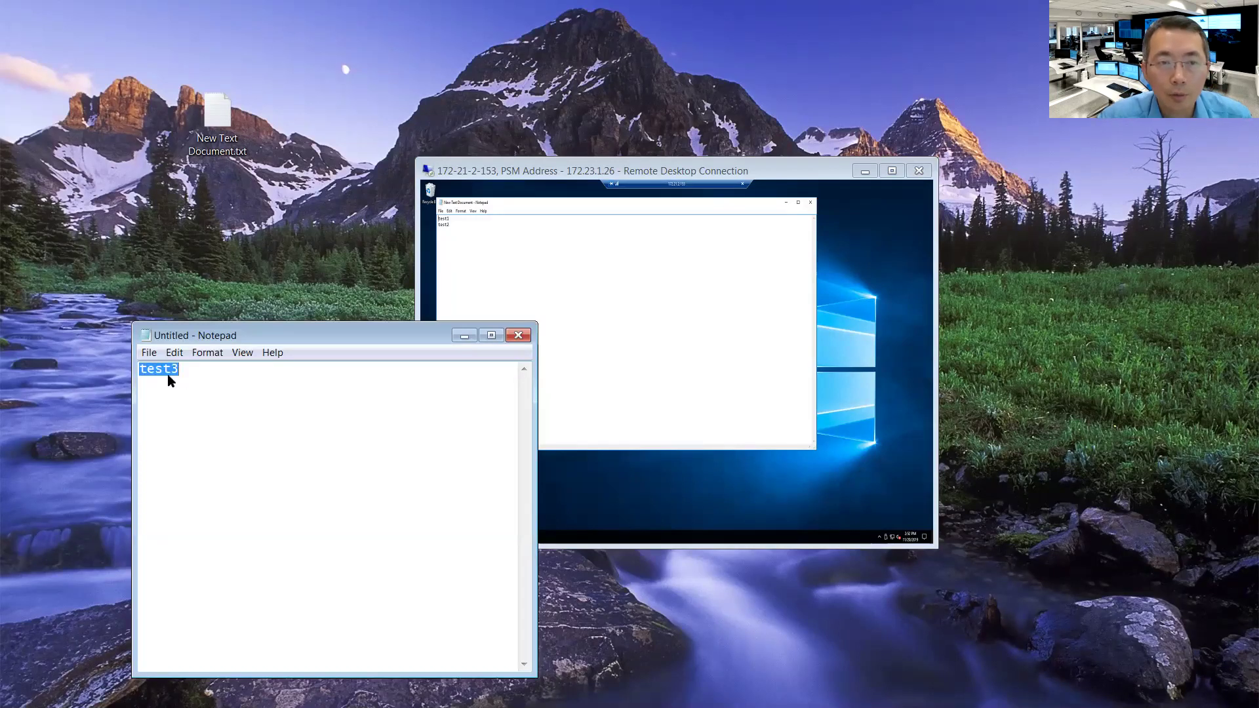
{"action": "right_click", "coordinate": [169, 374]}
{"action": "left_click", "coordinate": [297, 421]}
{"action": "left_click", "coordinate": [561, 262]}
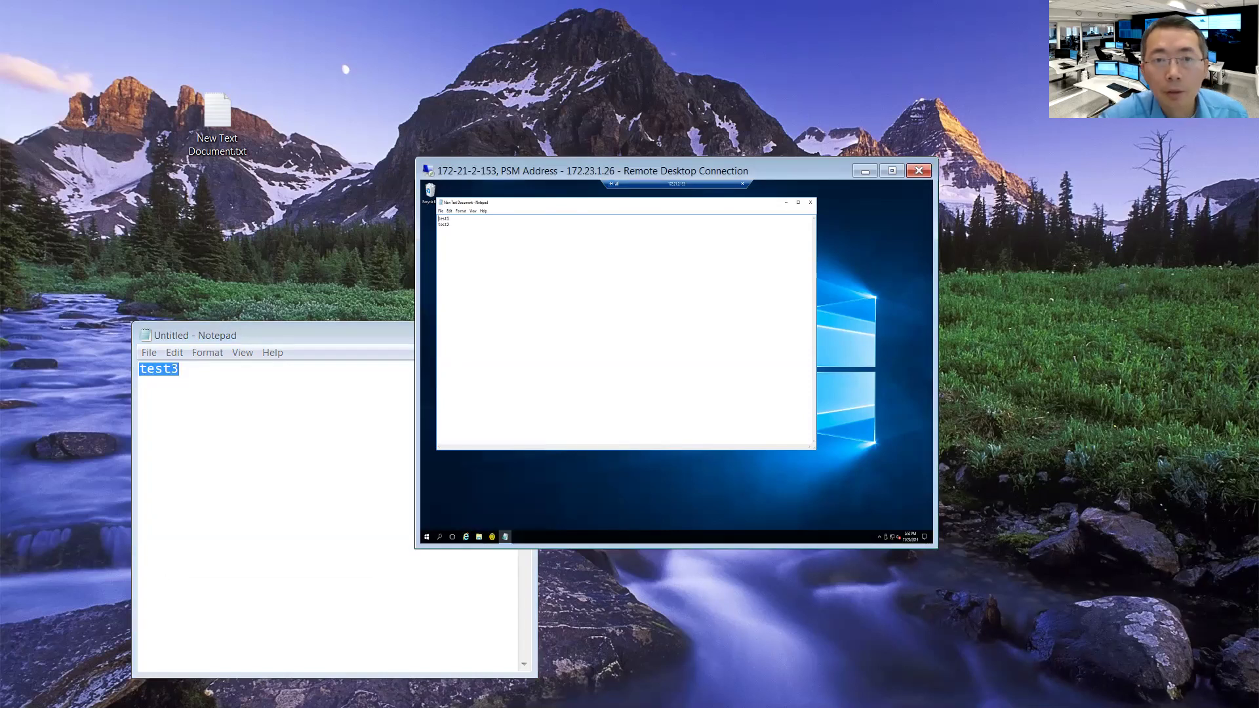
{"action": "double_click", "coordinate": [581, 171]}
{"action": "key", "text": "ctrl+v"}
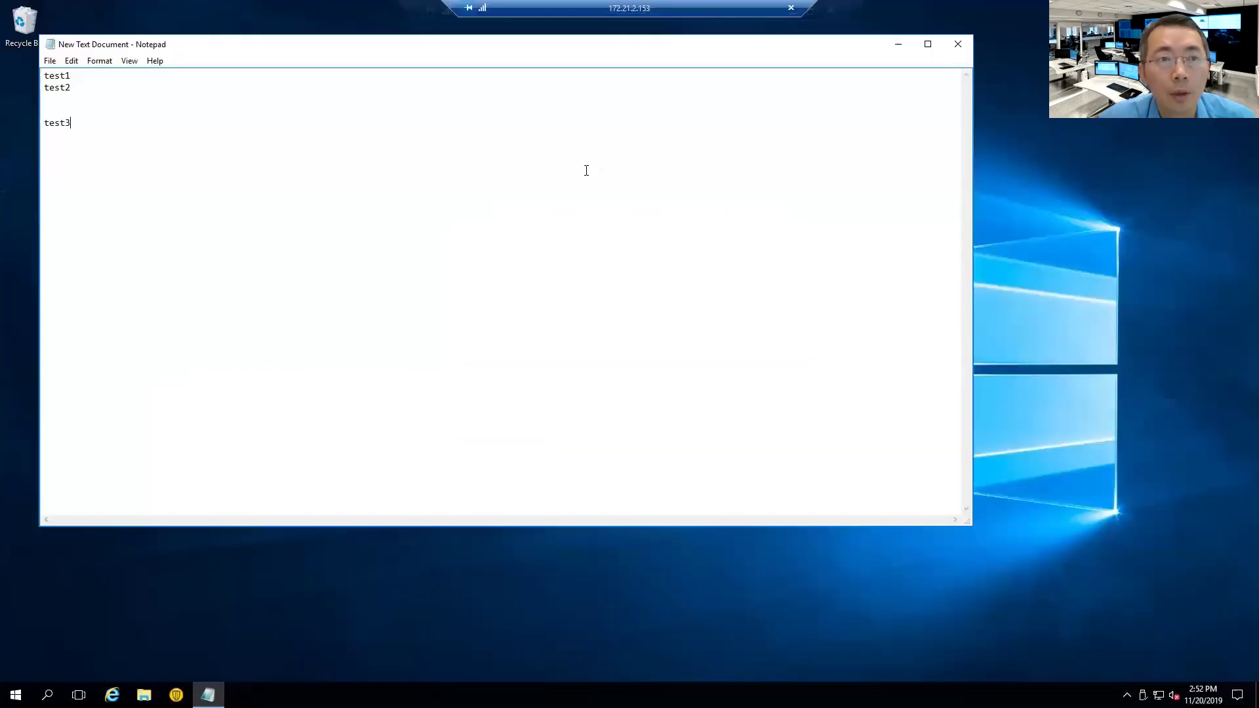